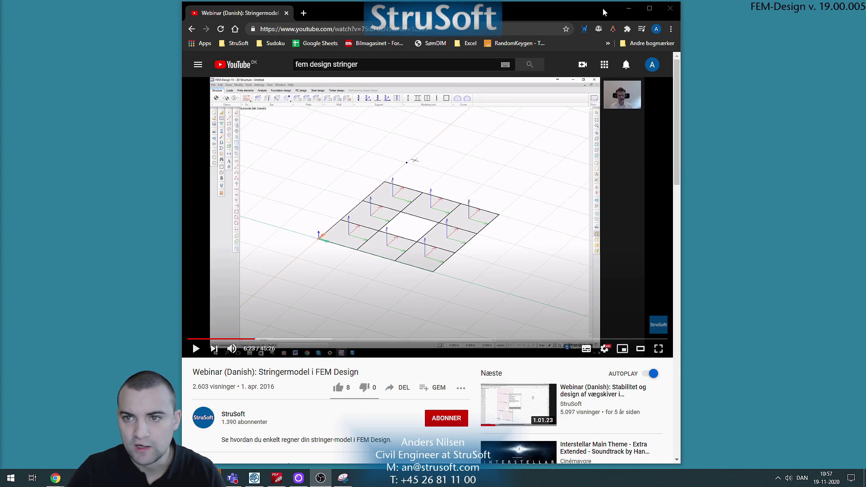
Bring the textbook stringer figure into view and launch FEM-Design 19
click(629, 11)
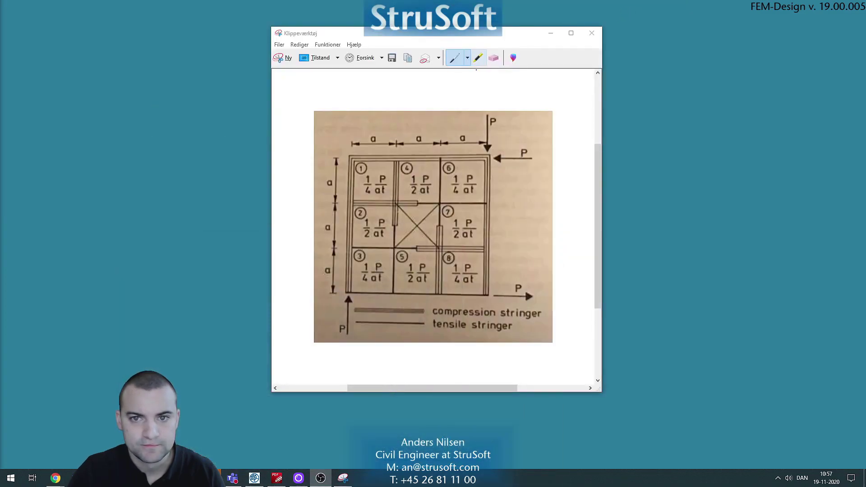
mouse_move(479, 36)
mouse_down()
mouse_move(462, 38)
mouse_move(471, 40)
mouse_up()
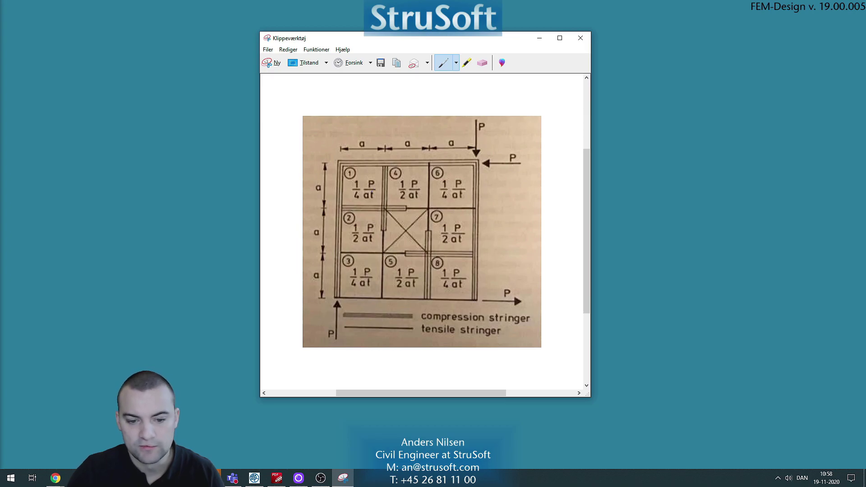
click(17, 482)
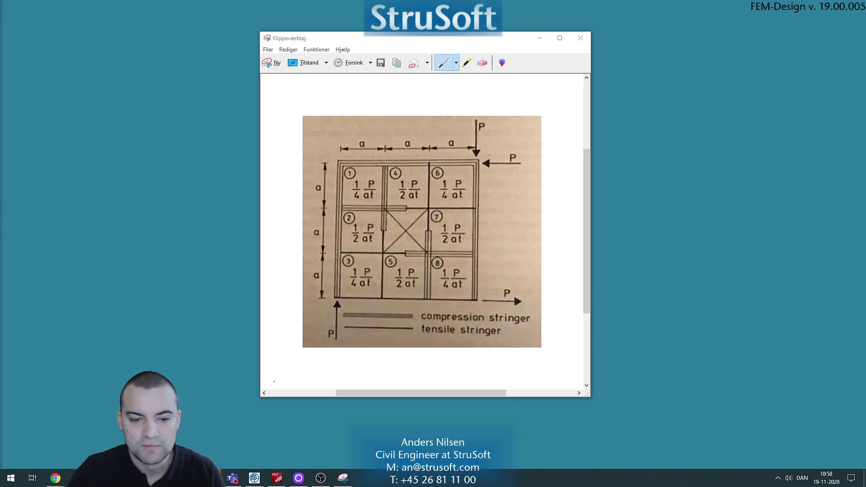
click(255, 478)
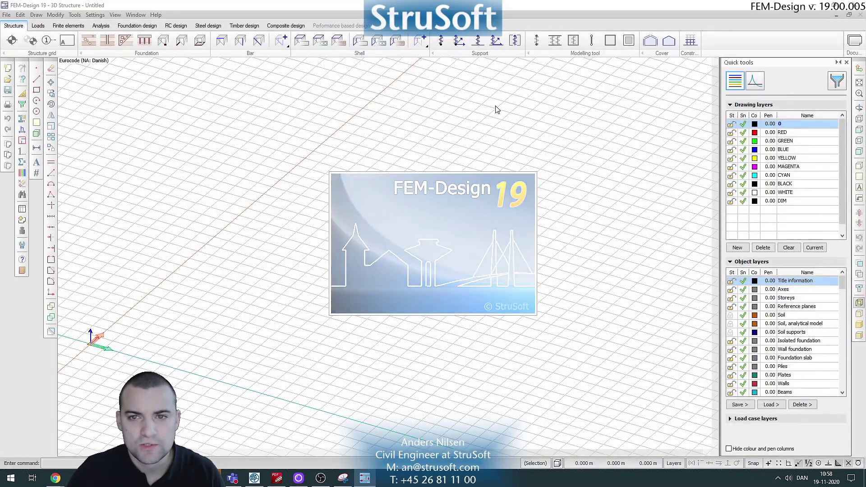
Dismiss the start-up window and open the fictitious shell settings
click(499, 143)
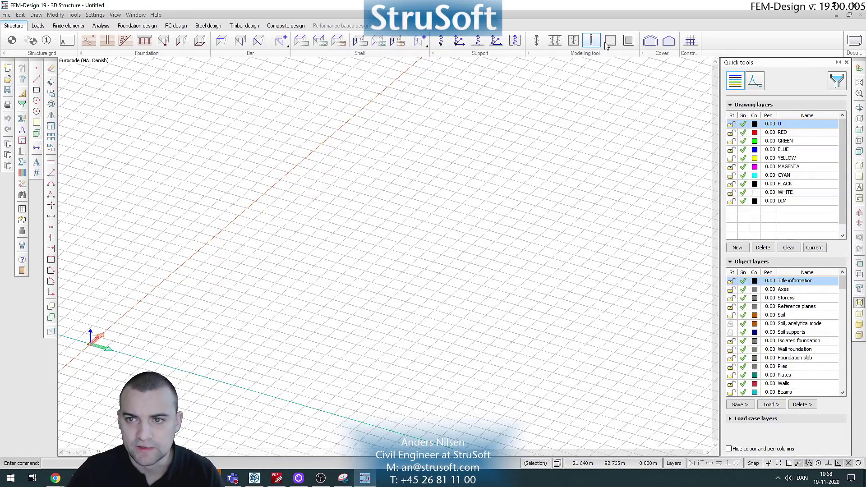
click(611, 41)
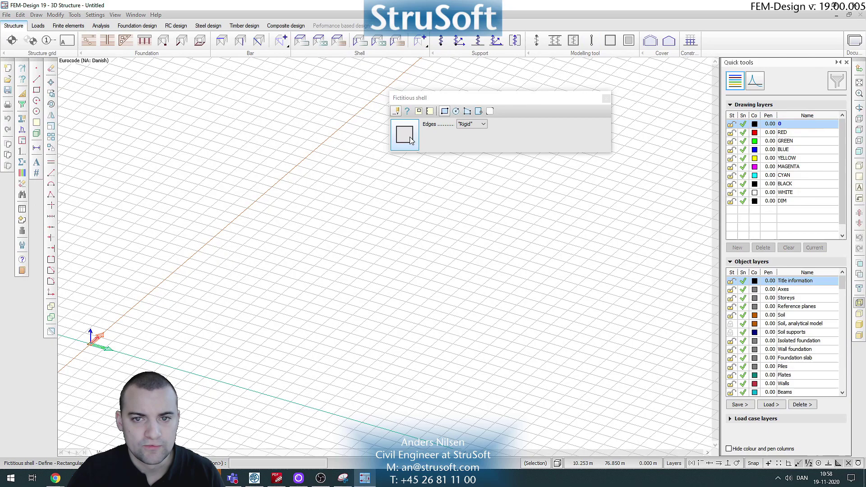
click(408, 135)
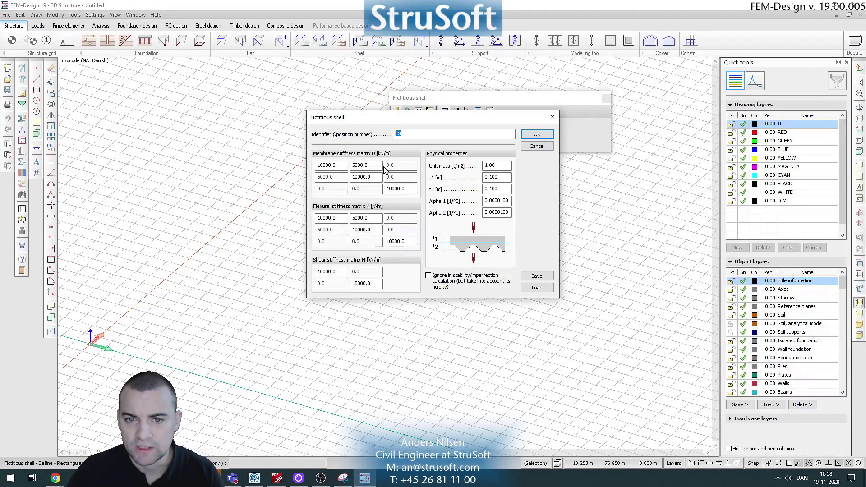
Set the membrane stiffnesses Dxx, Dxy and Dyy to 1, 0.5 and 1
double_click(398, 190)
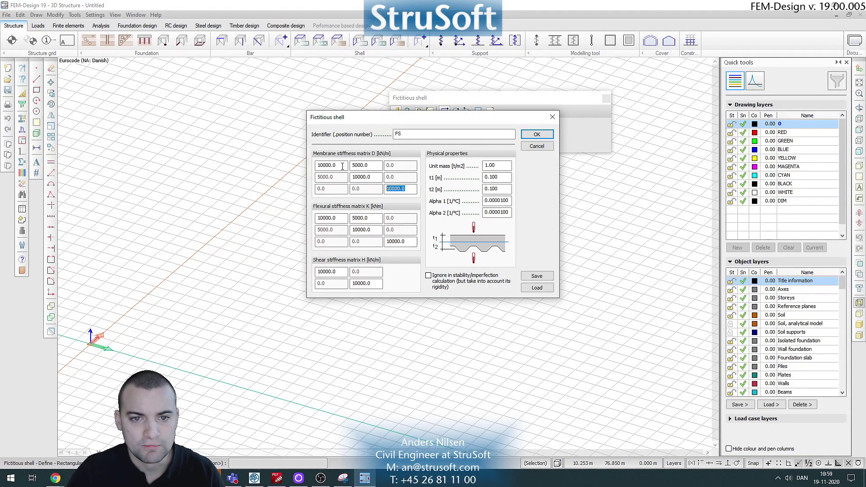
click(328, 165)
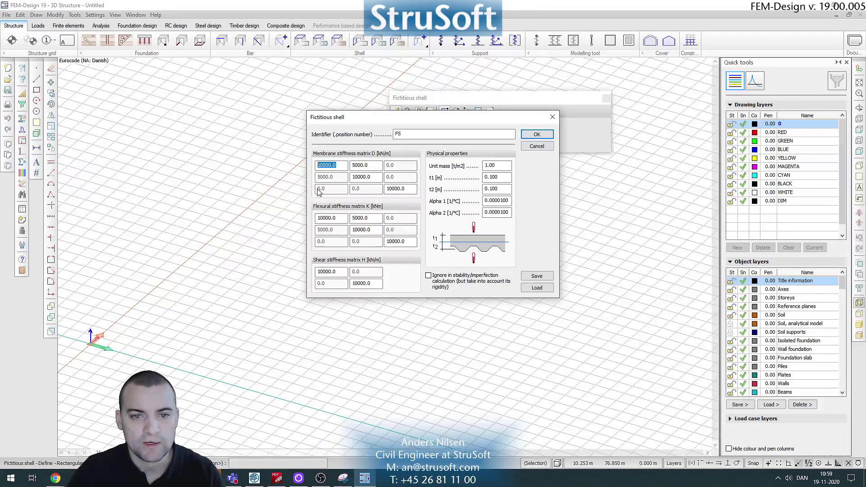
text(1)
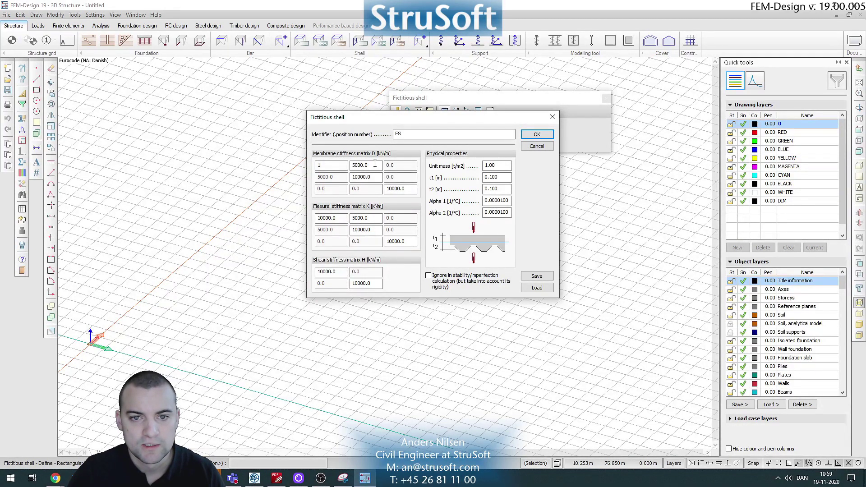
drag(323, 165, 309, 167)
double_click(360, 166)
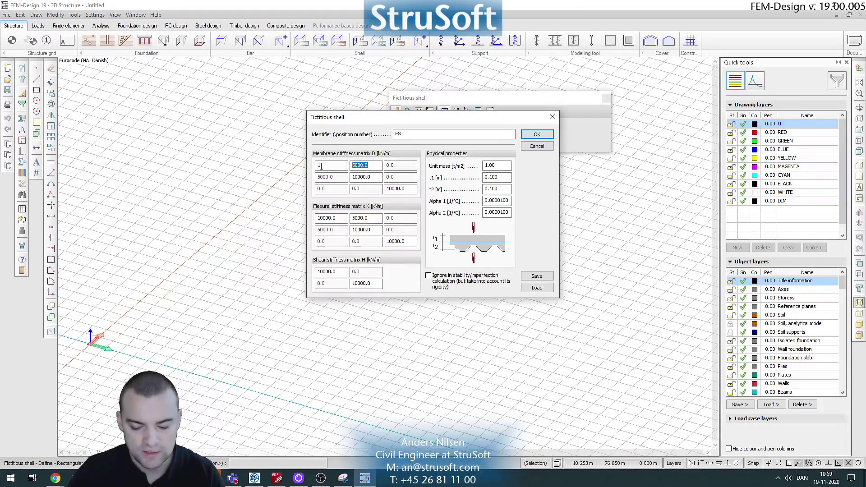
text(0.5)
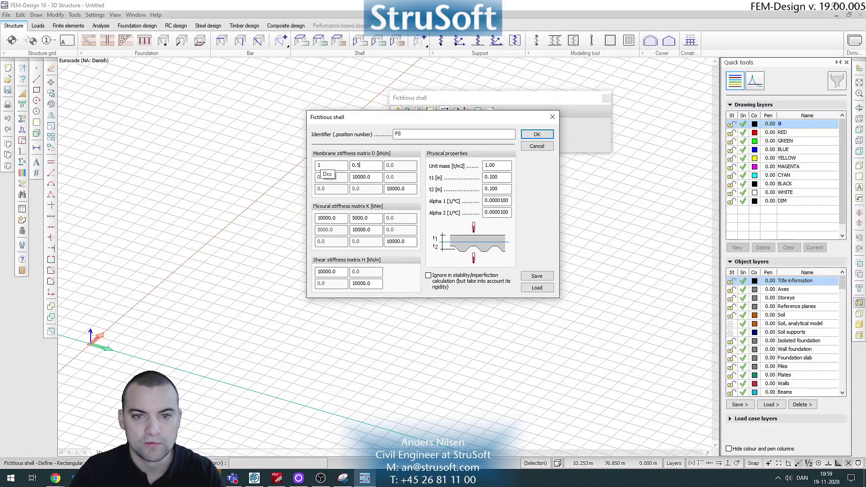
key(Tab)
key(Tab)
text(1)
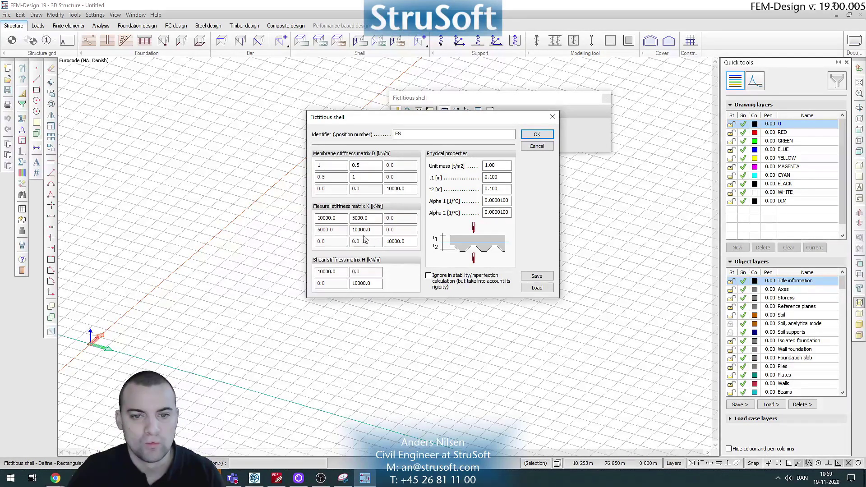
Set flexural stiffnesses to 1, 0.5, 1, 1 and shear stiffnesses to 1, then confirm
key(Tab)
key(Tab)
key(Tab)
text(1)
key(Tab)
text(0.5)
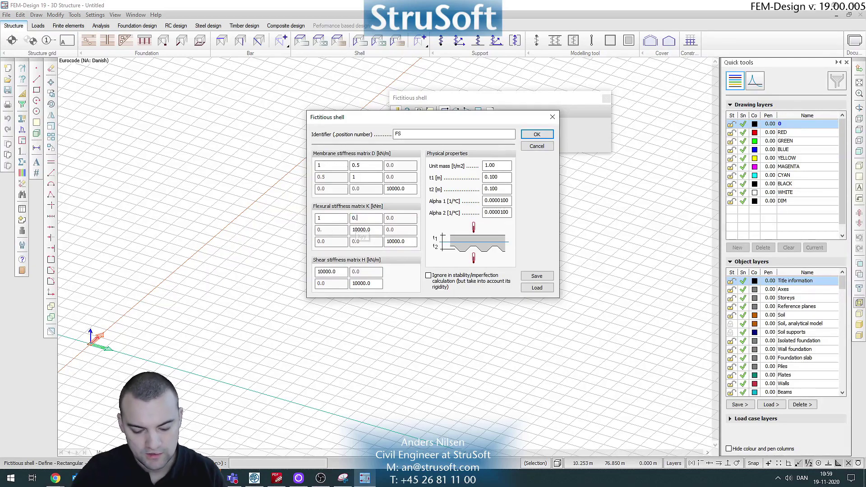
key(Tab)
key(Tab)
text(1)
key(Tab)
key(Tab)
text(1)
key(Tab)
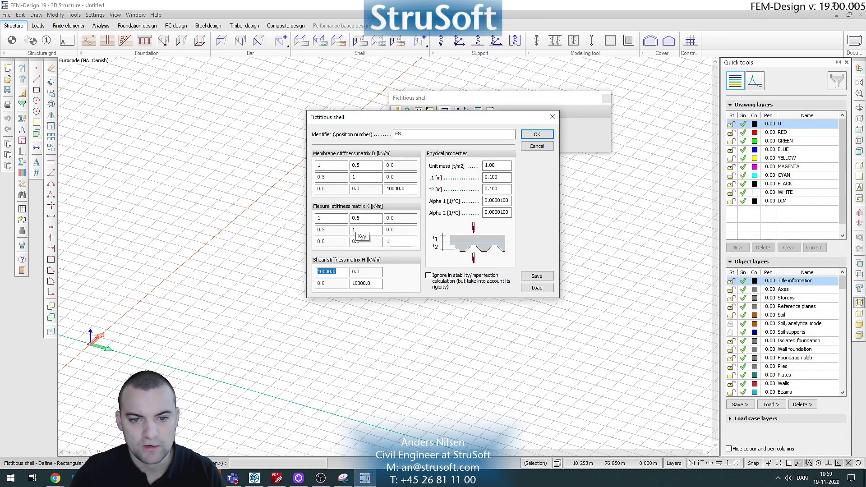
text(1)
key(Tab)
key(Tab)
text(1)
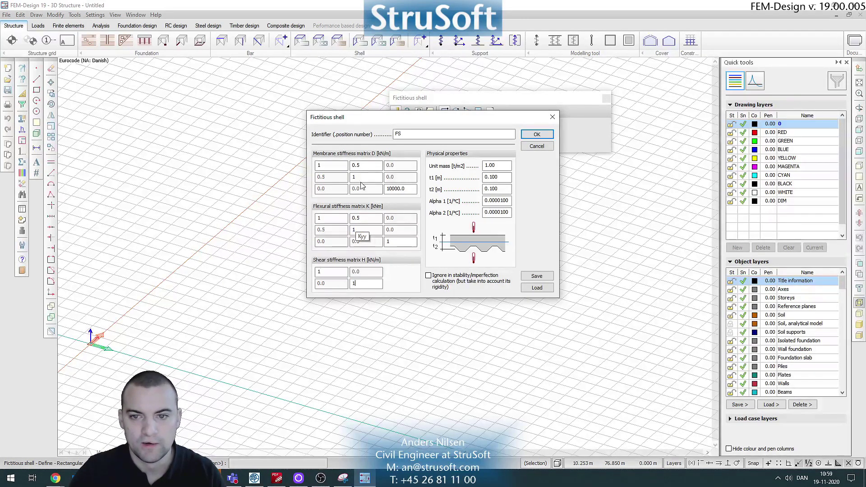
click(537, 134)
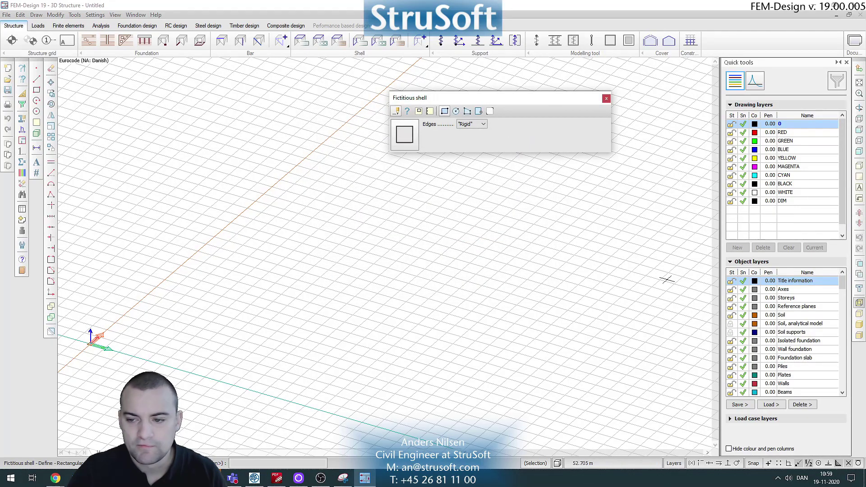
Draw a 2×2 m fictitious shell starting at the origin
scroll(349, 356, down, 2)
scroll(248, 340, up, 3)
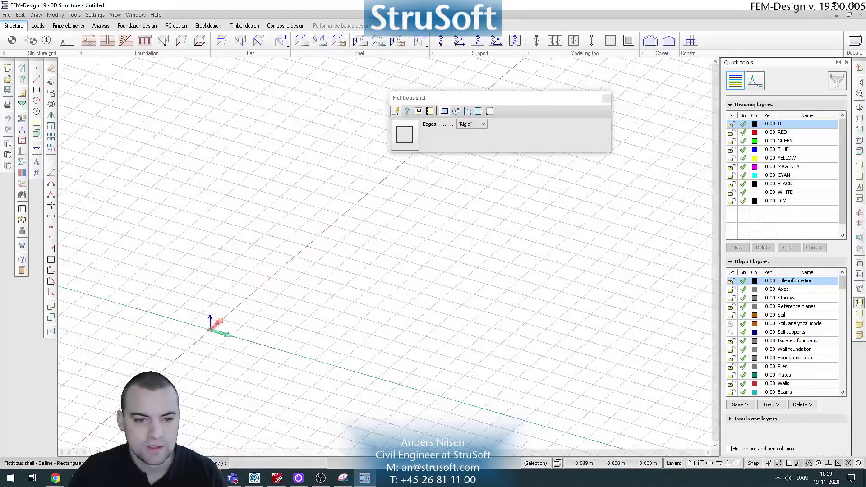
click(218, 327)
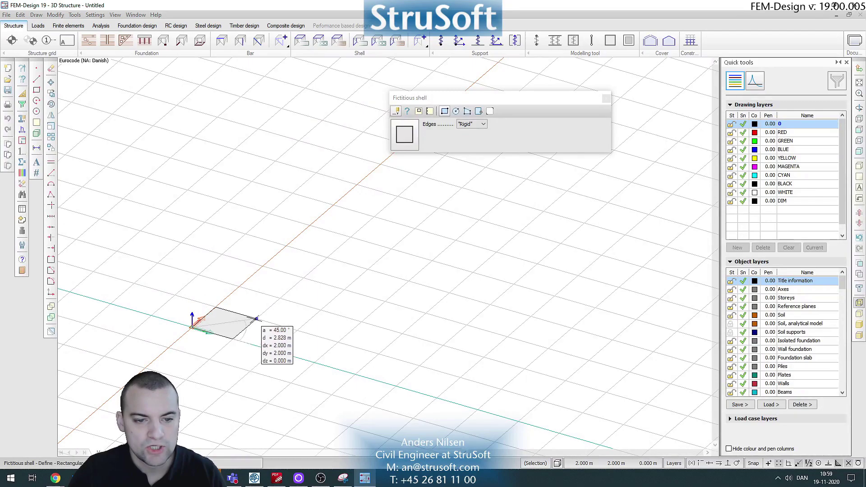
click(255, 318)
Copy the shell seven times to form a ring around an empty centre cell
click(51, 93)
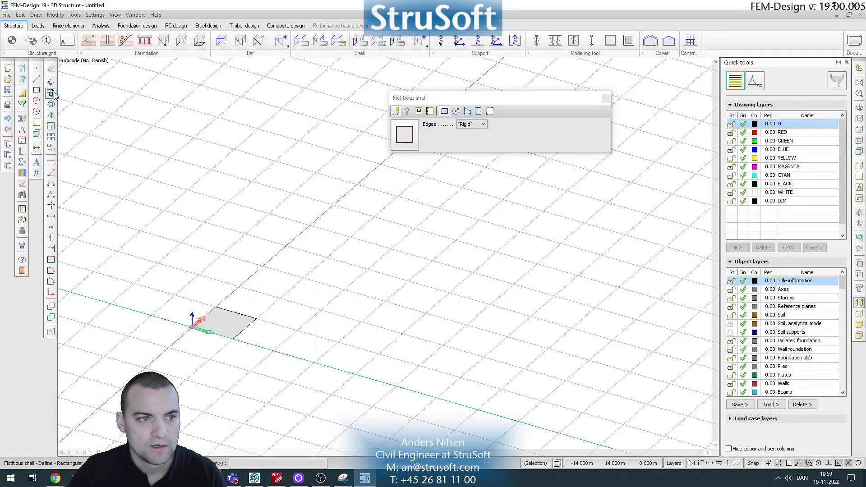
click(222, 324)
click(192, 327)
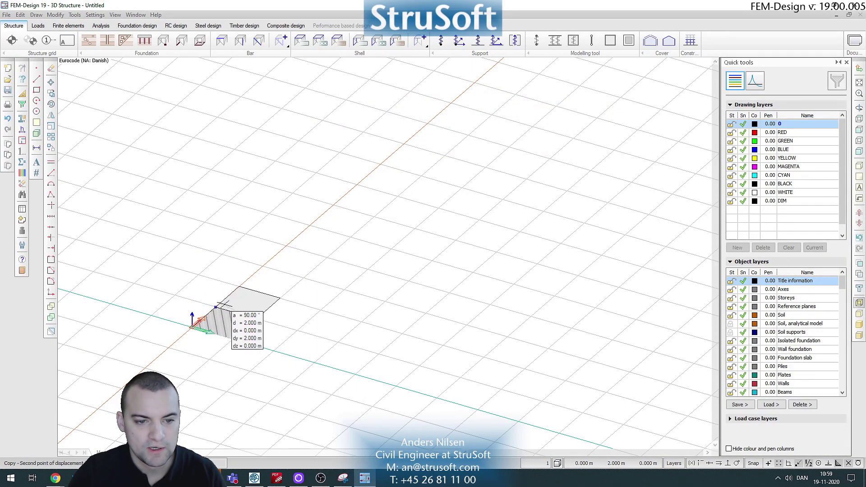
click(252, 282)
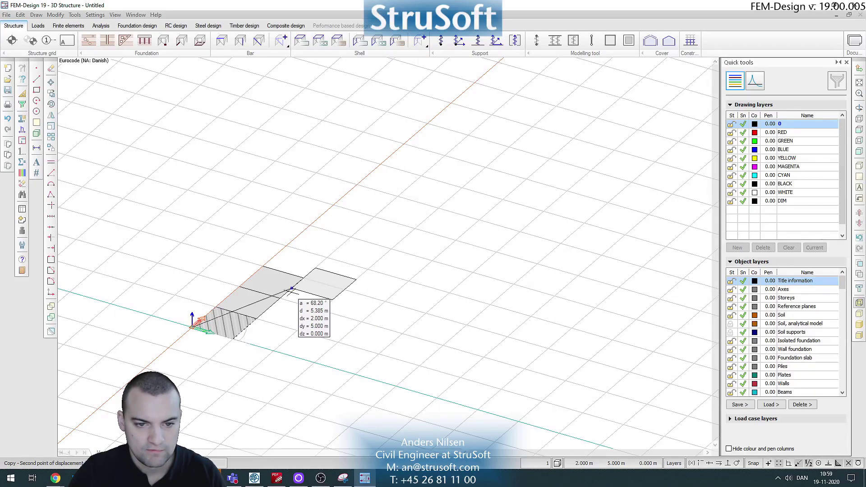
click(292, 294)
click(321, 310)
click(293, 328)
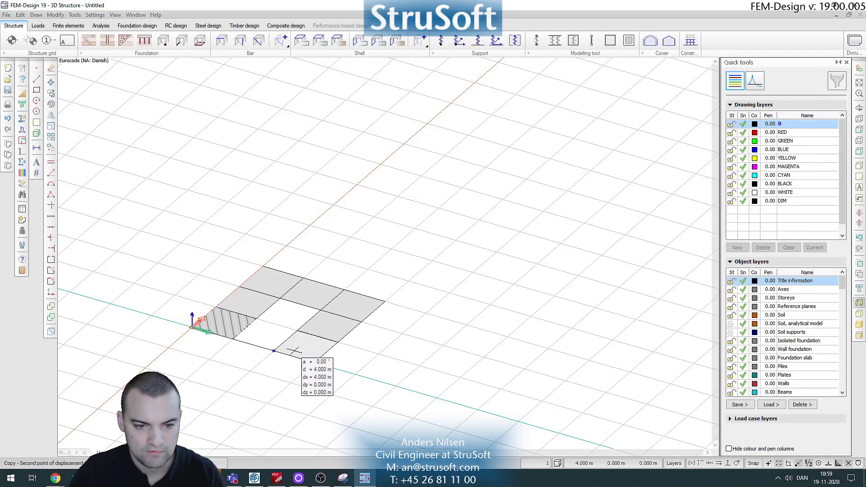
click(266, 346)
click(229, 336)
key(Escape)
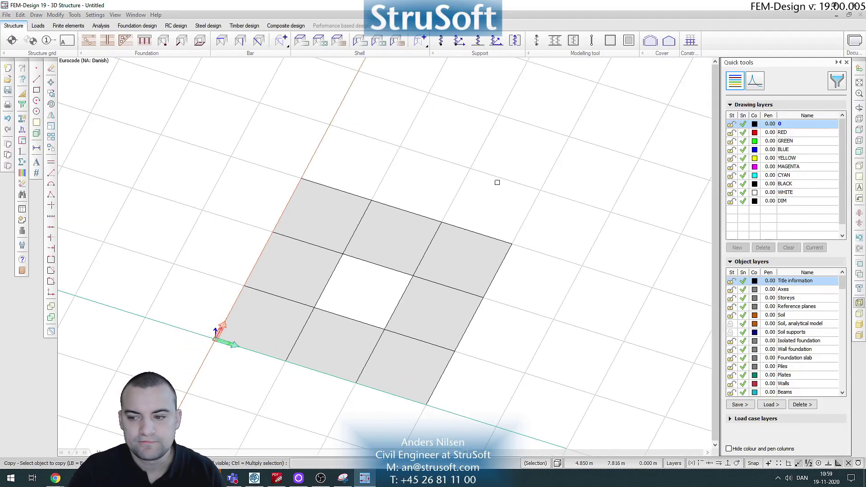
Define fictitious bar BF with It×G, I1×E and I2×E of 0.0001, keeping A×E 1.000e+07
click(593, 44)
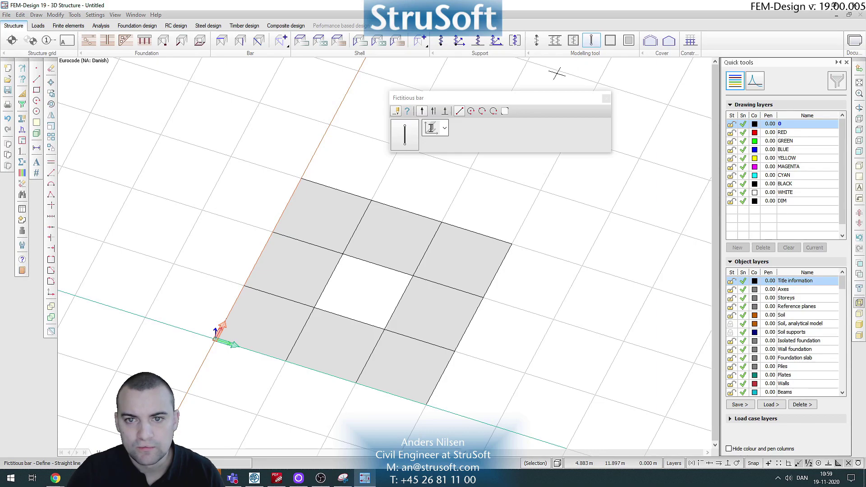
click(404, 134)
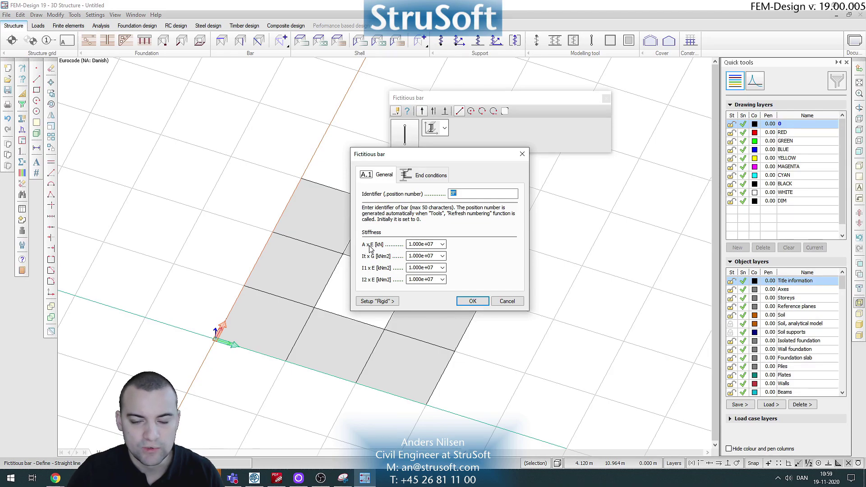
double_click(419, 255)
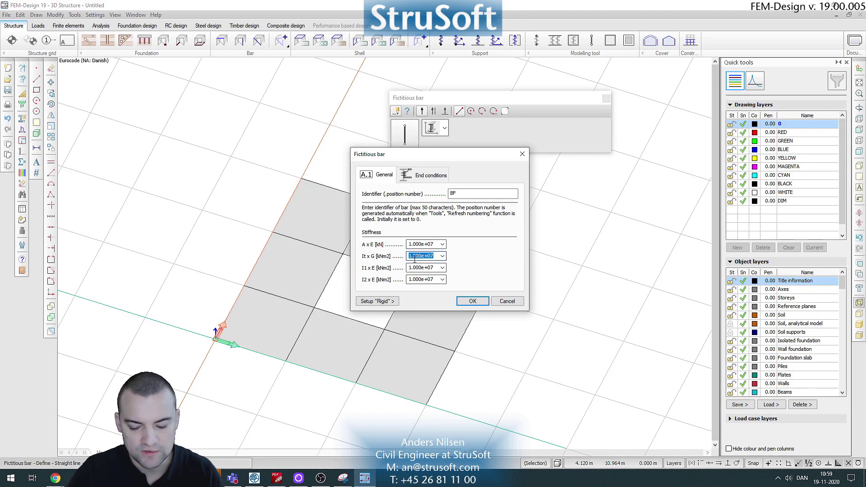
text(0.0001)
key(Tab)
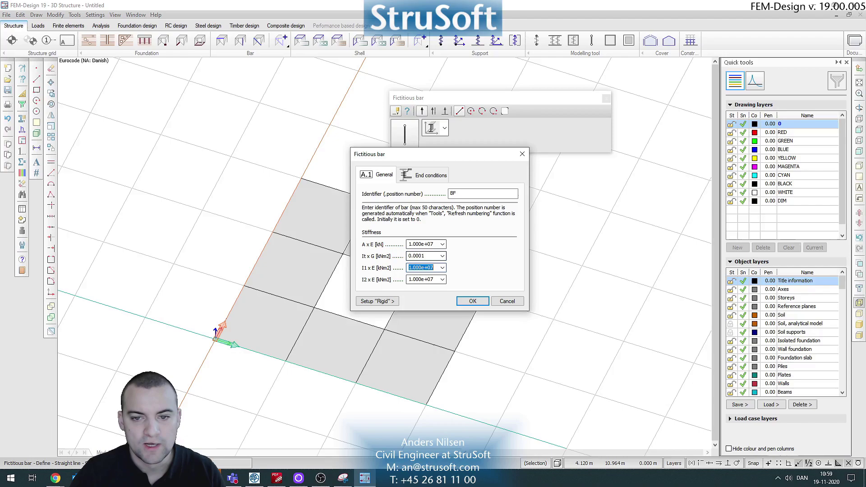
text(0.0001)
key(Tab)
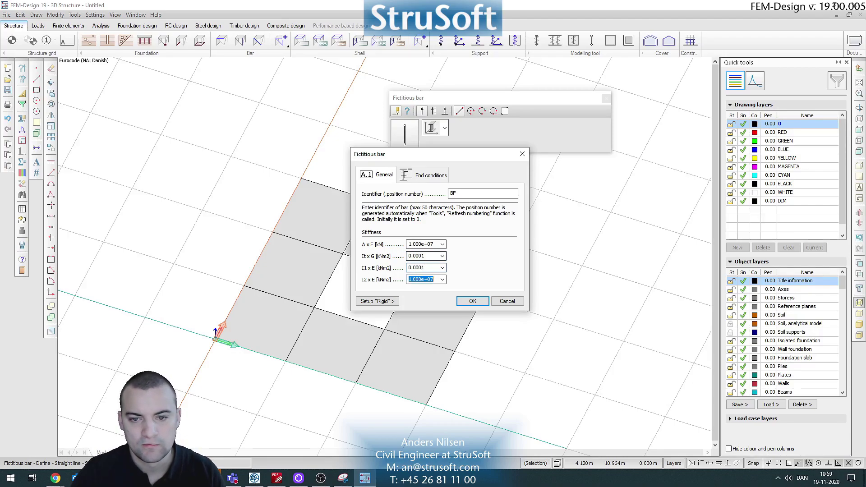
text(0.0001)
key(Tab)
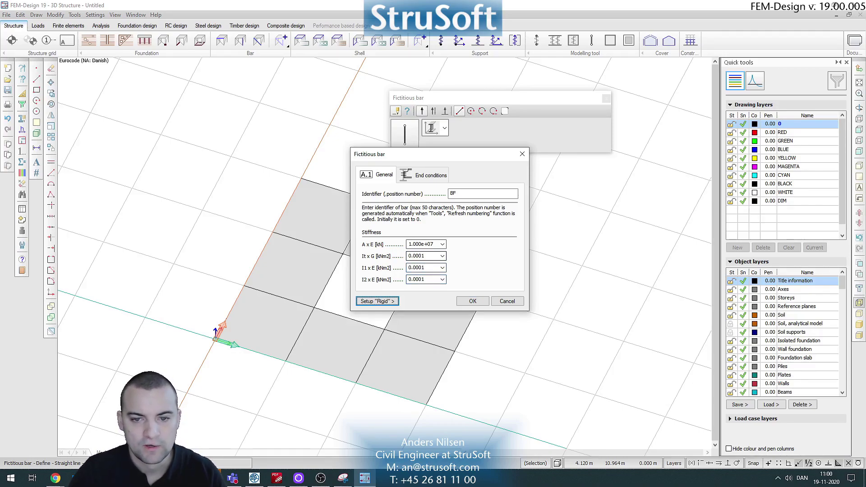
Place fictitious bars on every panel grid line, then bring up the textbook diagram
click(473, 302)
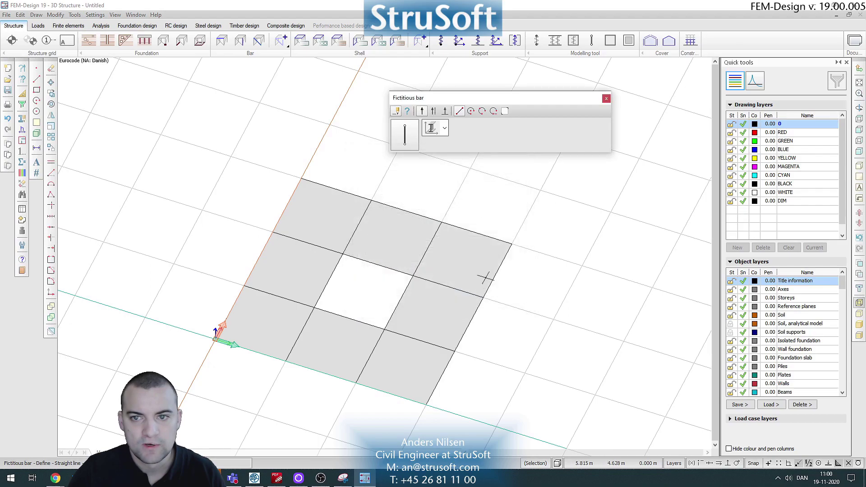
click(505, 111)
scroll(186, 174, down, 2)
drag(138, 149, 461, 388)
key(Escape)
scroll(332, 301, up, 2)
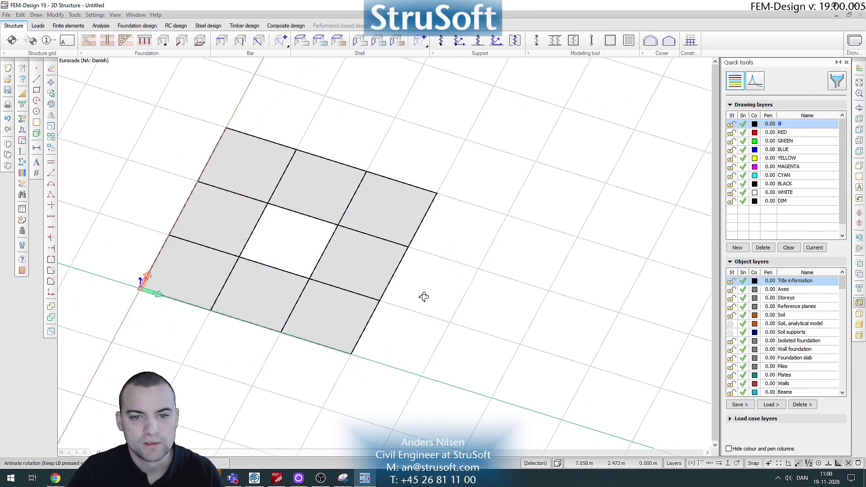
drag(424, 296, 459, 286)
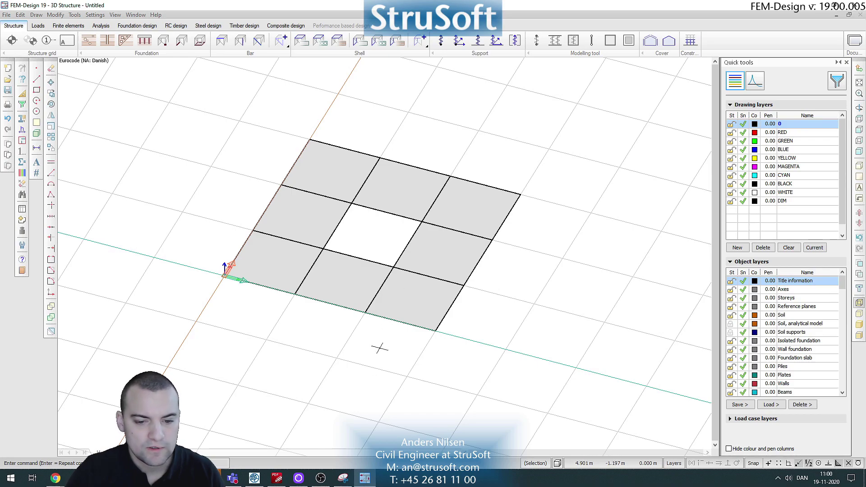
click(344, 480)
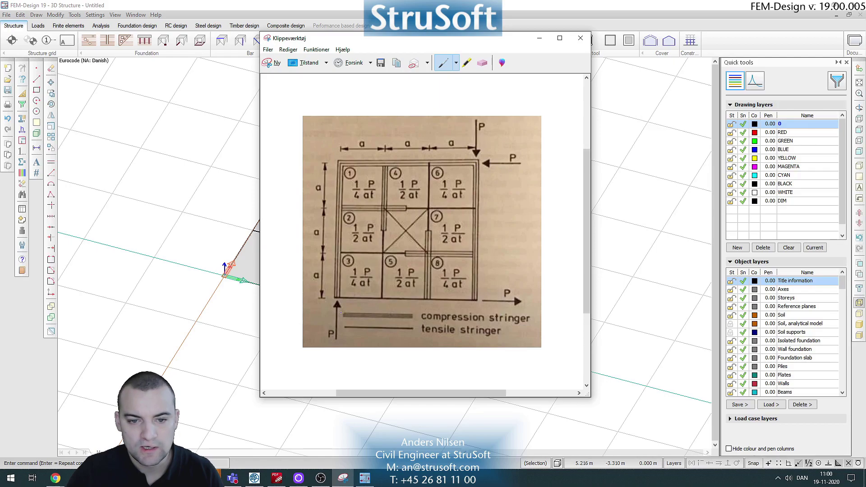
Place a single-direction point support at the far slab corner
click(546, 9)
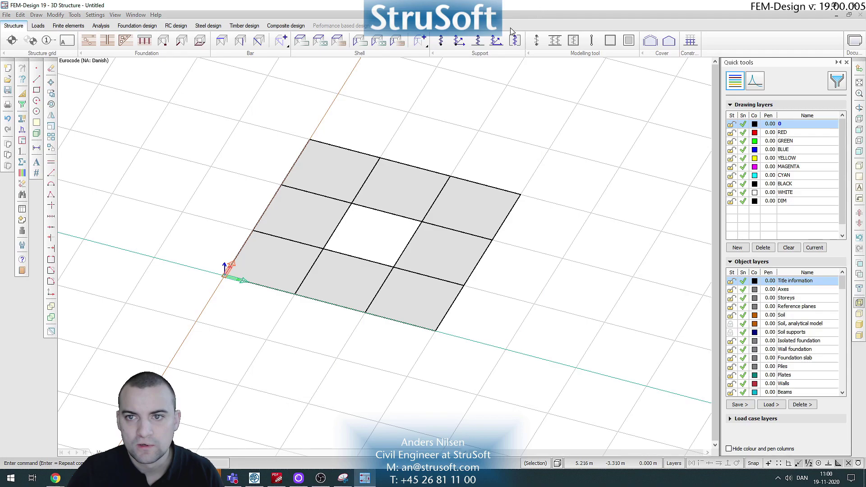
click(459, 42)
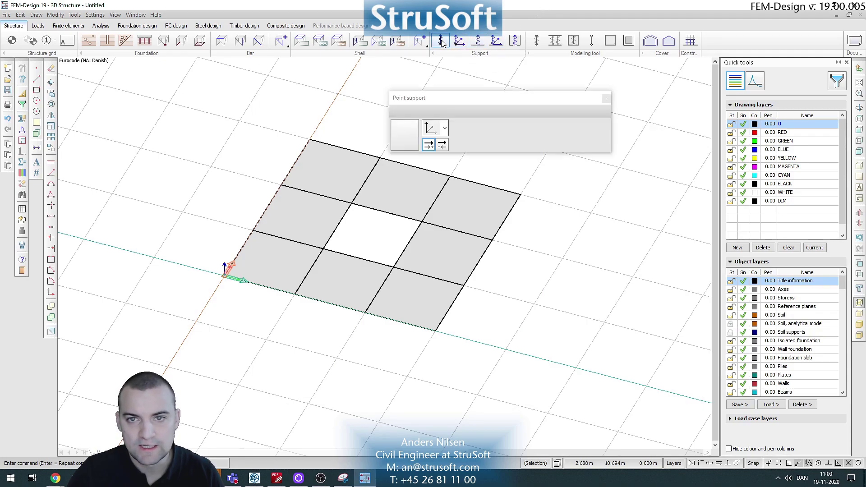
click(444, 130)
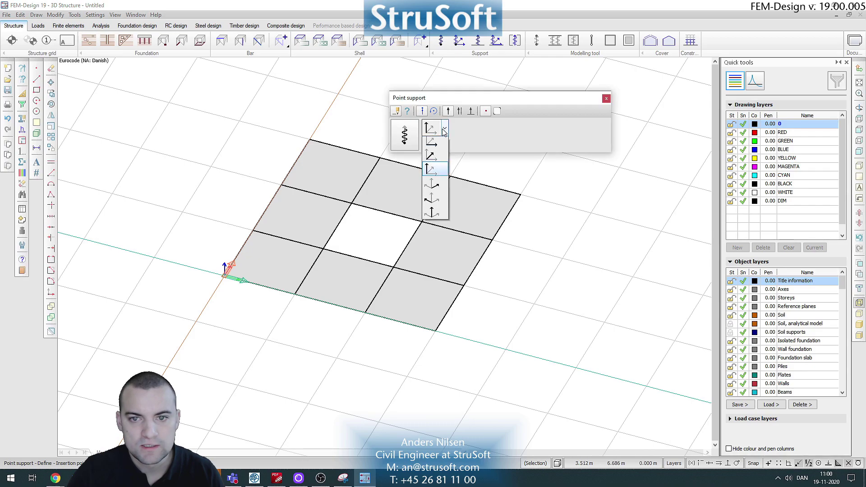
click(431, 155)
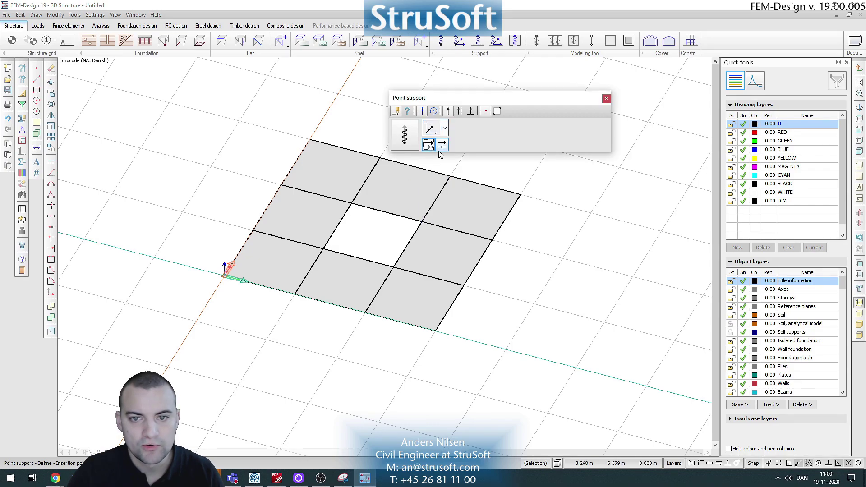
middle_drag(226, 271, 210, 286)
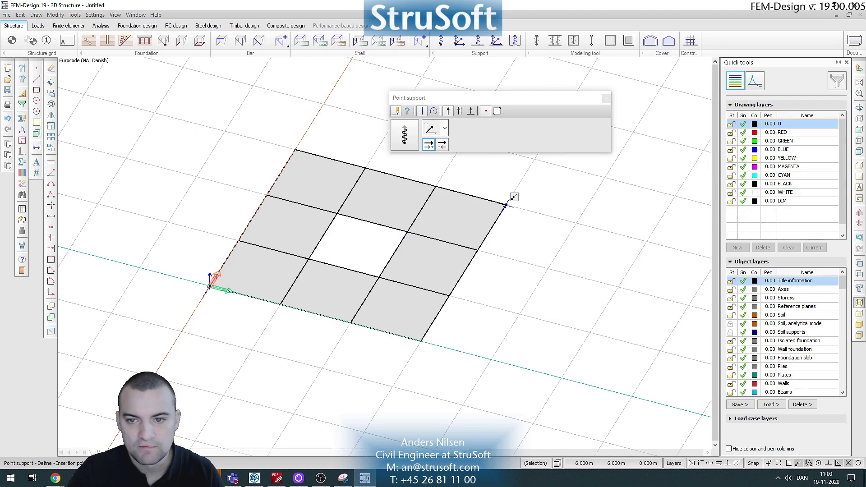
Change the support's restrained direction and axis, then place one at the lower corner
click(442, 144)
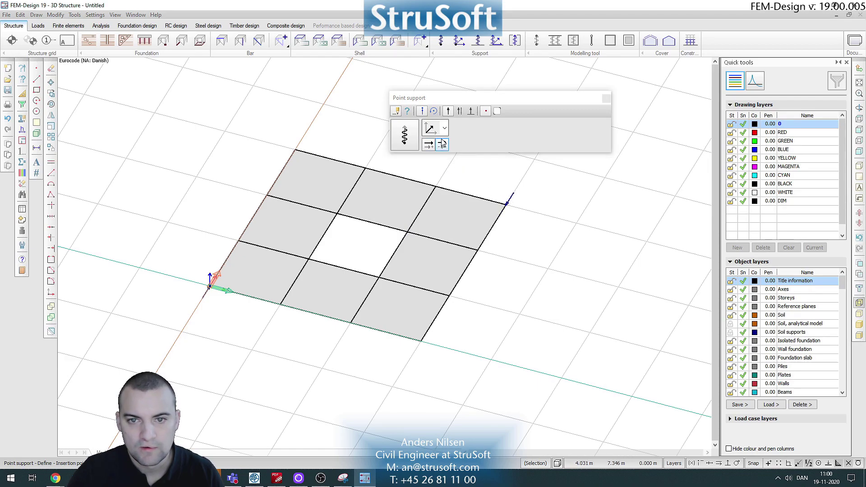
click(444, 129)
click(442, 147)
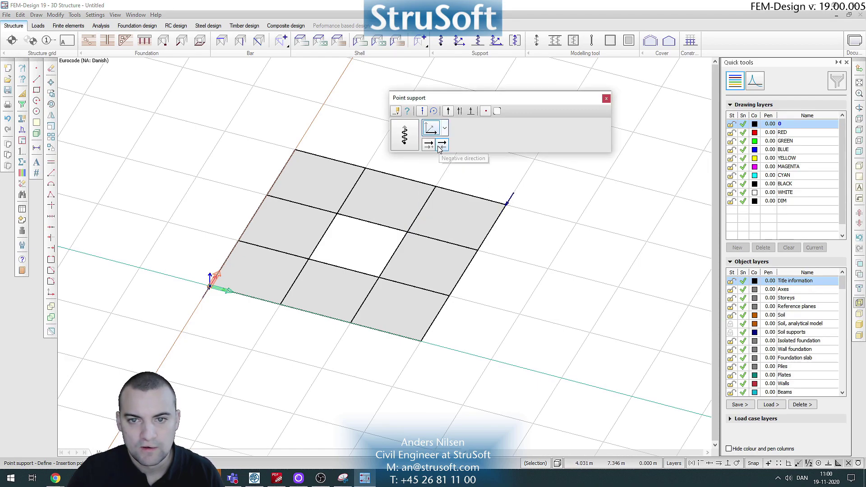
click(422, 343)
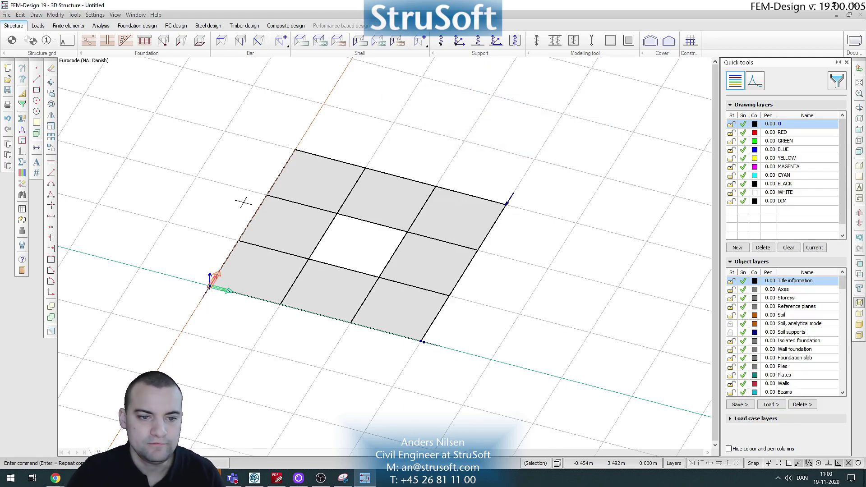
Create a new load case named f
click(40, 27)
click(13, 41)
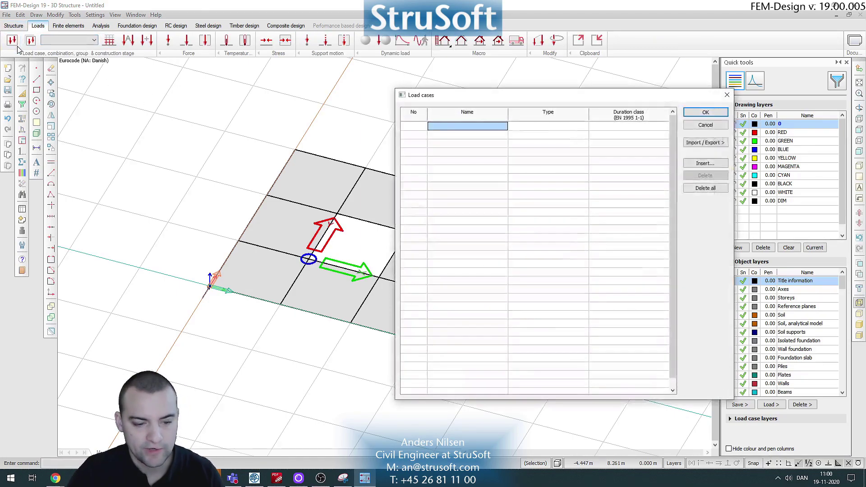
text(f)
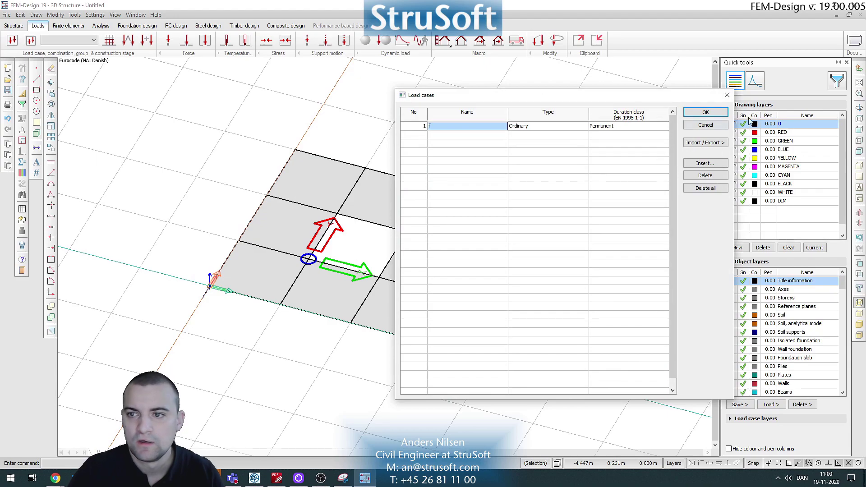
click(725, 116)
Apply a 1000 kN horizontal point load at the far corner of the grid
click(167, 41)
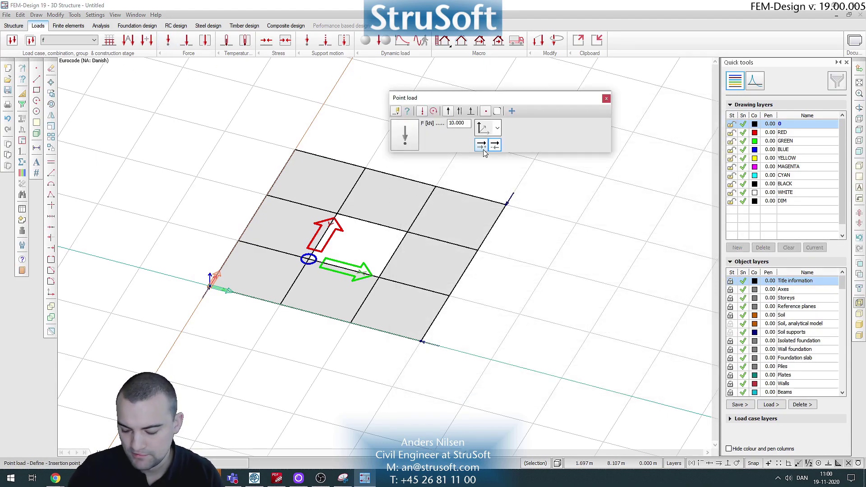
text(1000)
click(486, 130)
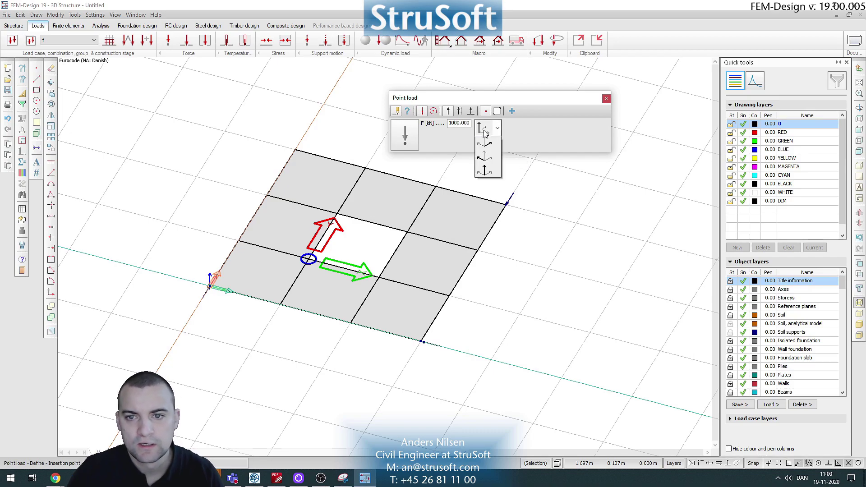
click(485, 144)
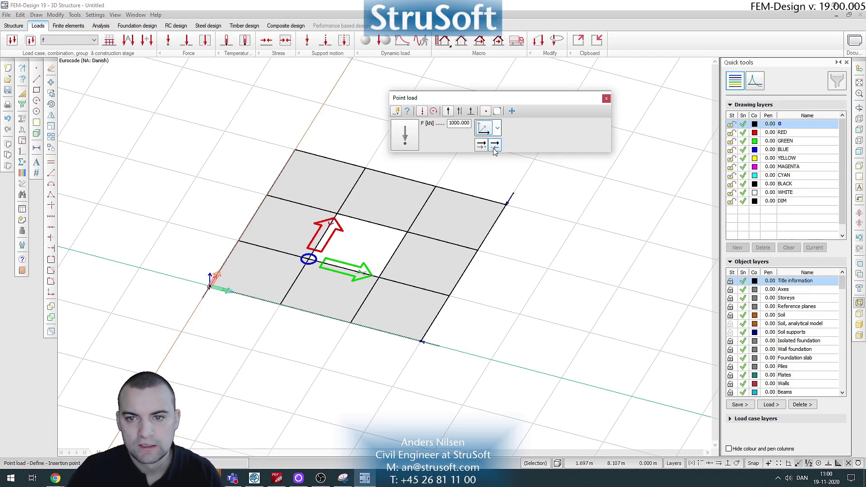
click(509, 205)
click(607, 98)
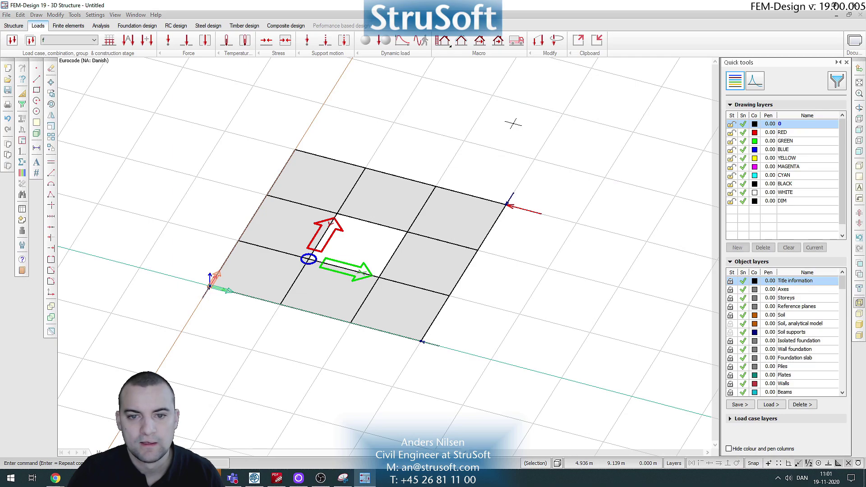
Run the load-case calculation, declining the duplicate-elements question, and show the results tree
click(100, 27)
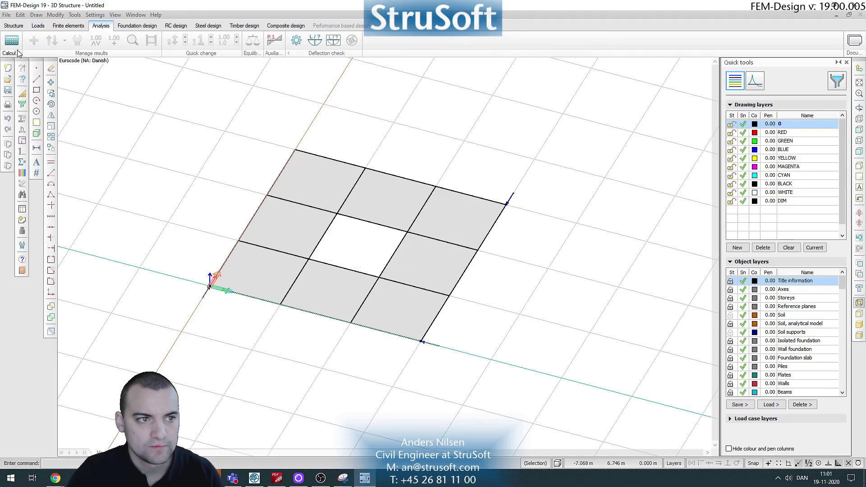
click(11, 40)
click(335, 154)
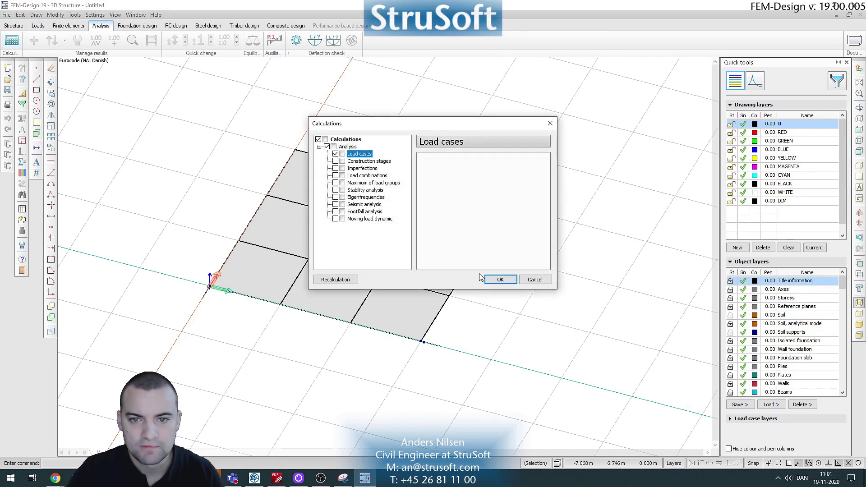
click(500, 279)
click(451, 240)
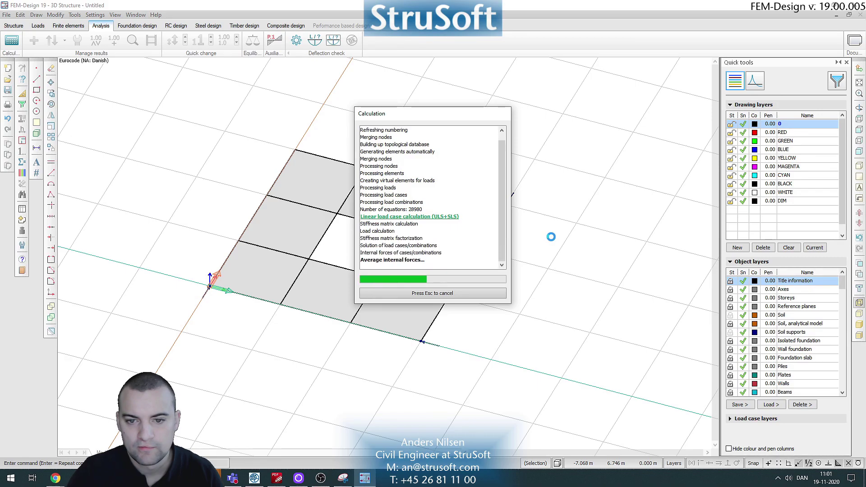
click(447, 294)
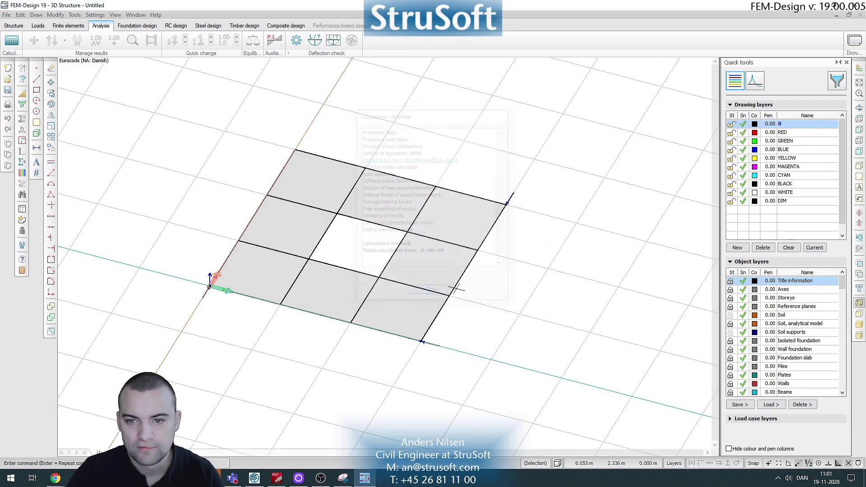
click(756, 82)
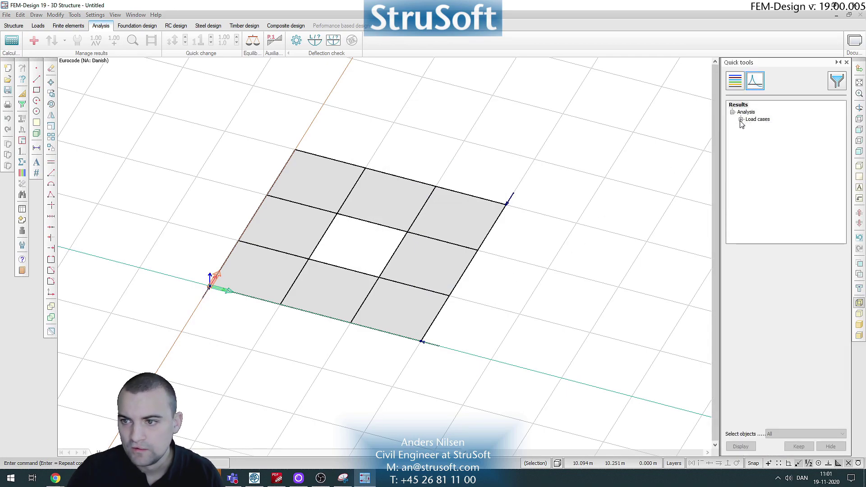
Display load case f support reactions and label all three (-1000.0, 1000.0, -1000.0)
click(741, 119)
click(765, 140)
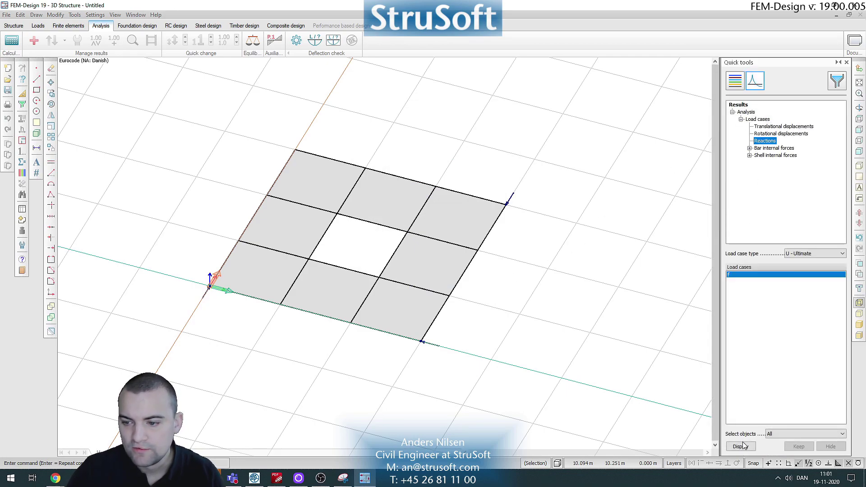
click(114, 41)
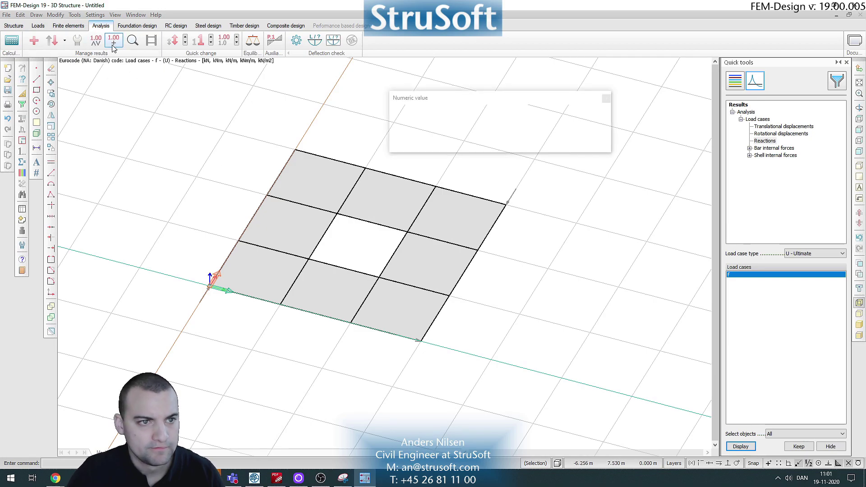
click(203, 297)
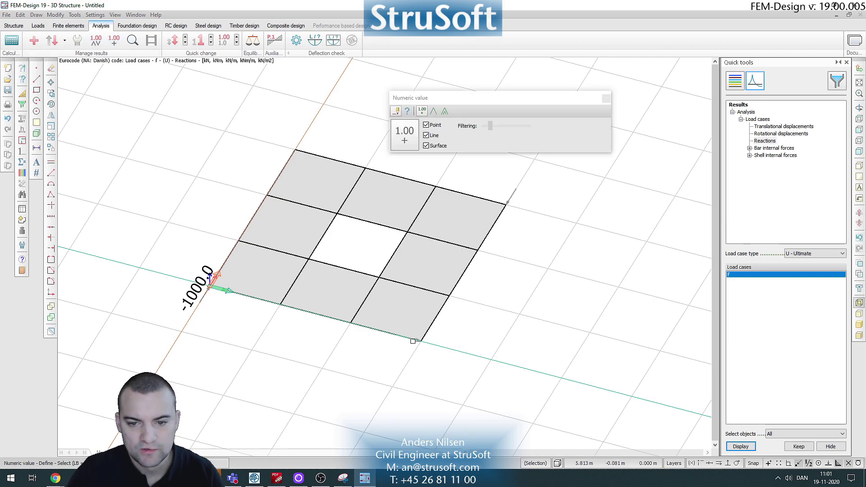
click(414, 340)
click(513, 197)
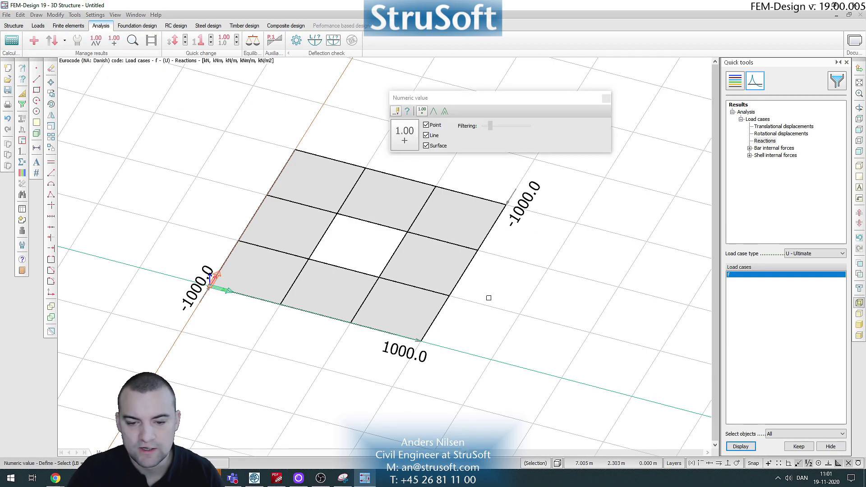
Compare the reactions with the textbook stringer diagram, then hide it
click(343, 478)
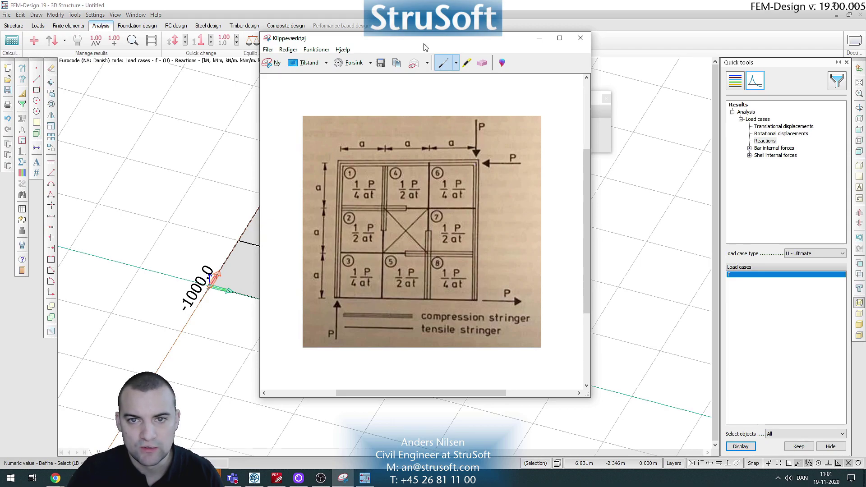
drag(434, 40, 481, 50)
click(587, 52)
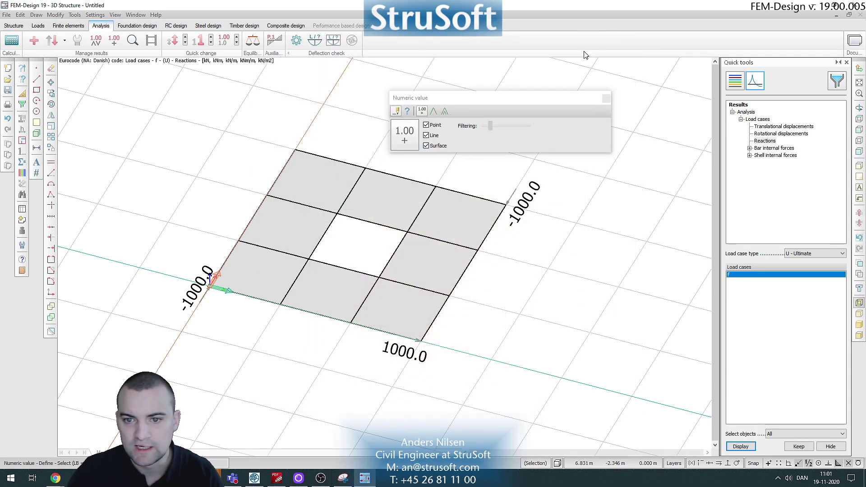
Draw the bar normal-force N graph with extreme values shown automatically
click(749, 149)
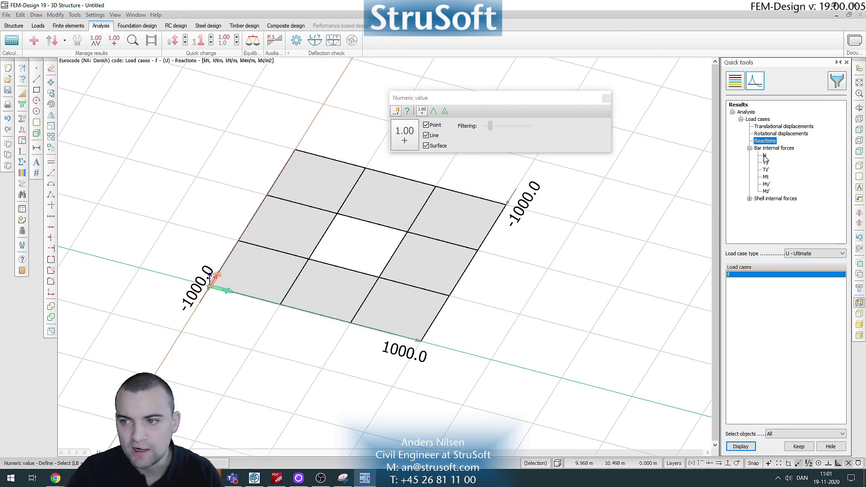
click(765, 156)
click(741, 447)
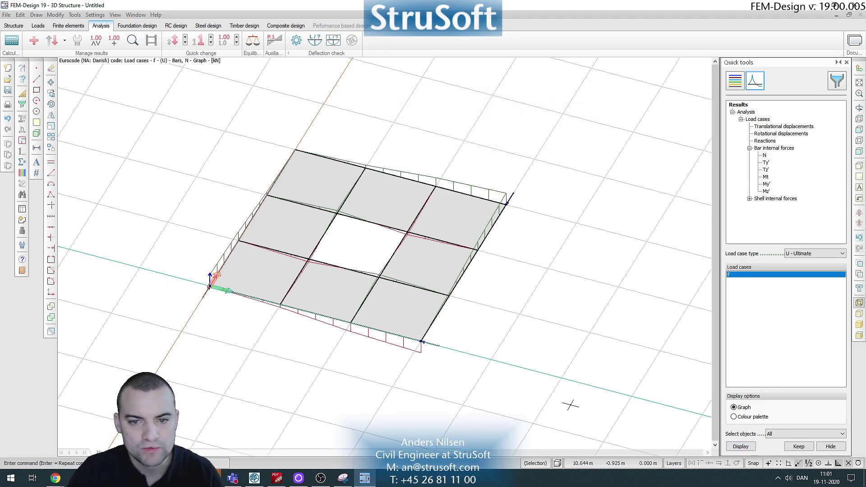
middle_drag(571, 405, 133, 63)
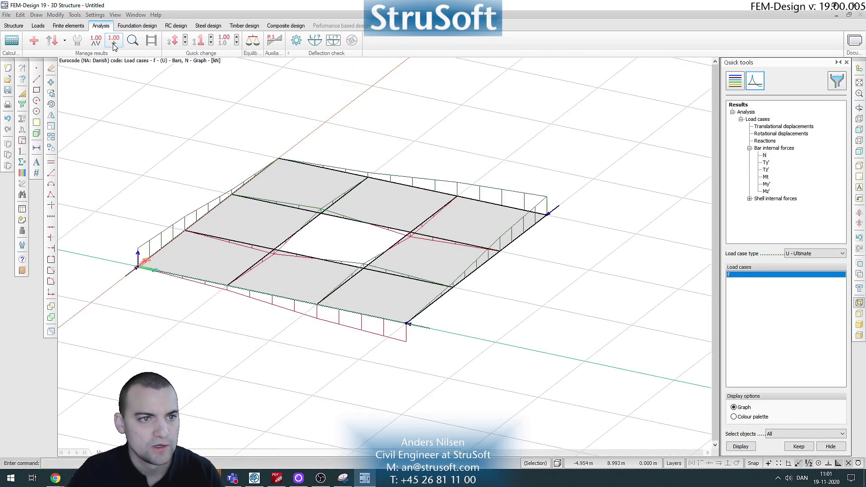
click(99, 43)
click(100, 72)
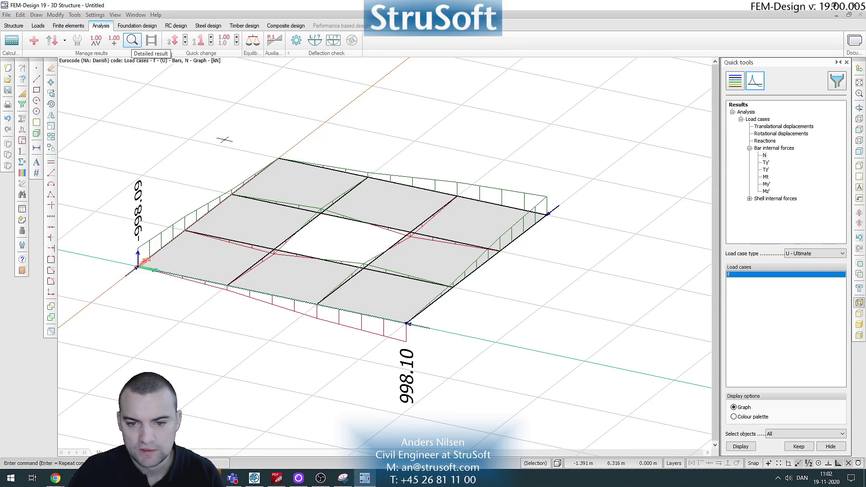
Label the normal force on an inner stringer from an edge-on view
drag(225, 139, 526, 252)
click(114, 41)
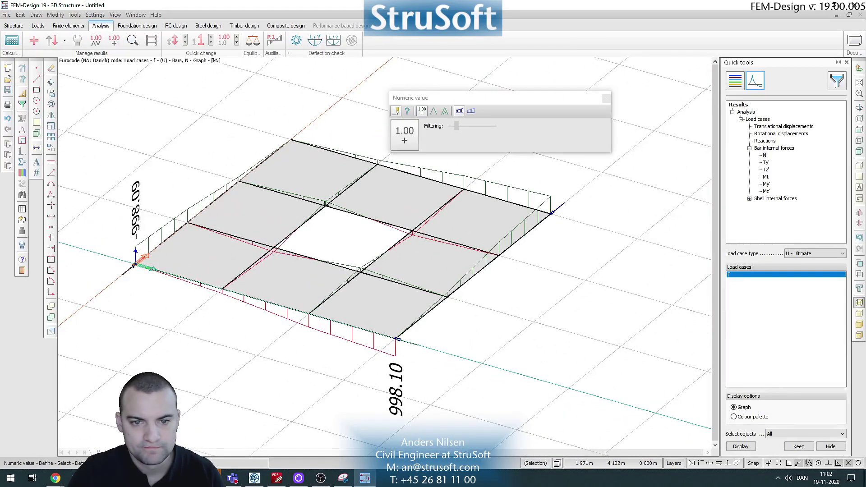
click(326, 204)
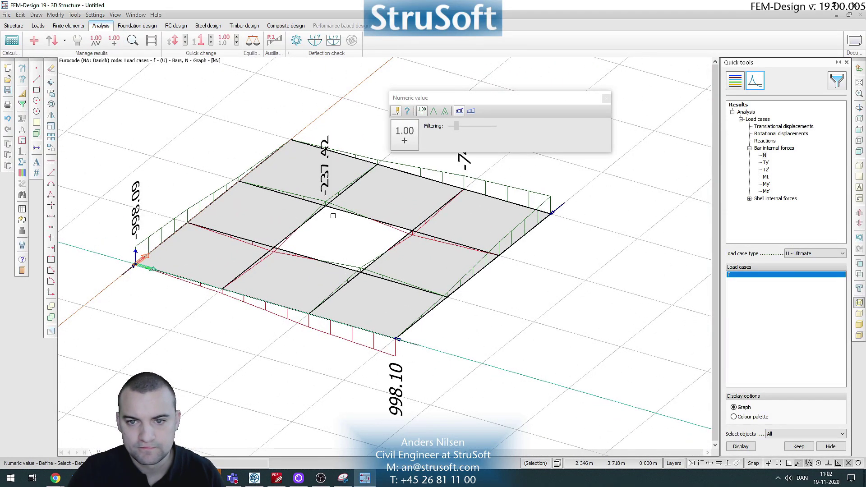
scroll(333, 216, down, 2)
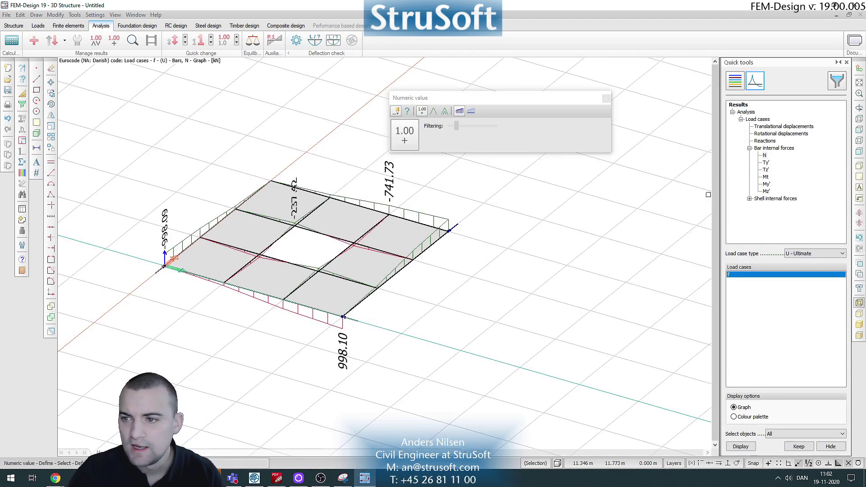
Display the shell Nx'y' shear flow as a colour palette plot on the panels
click(750, 148)
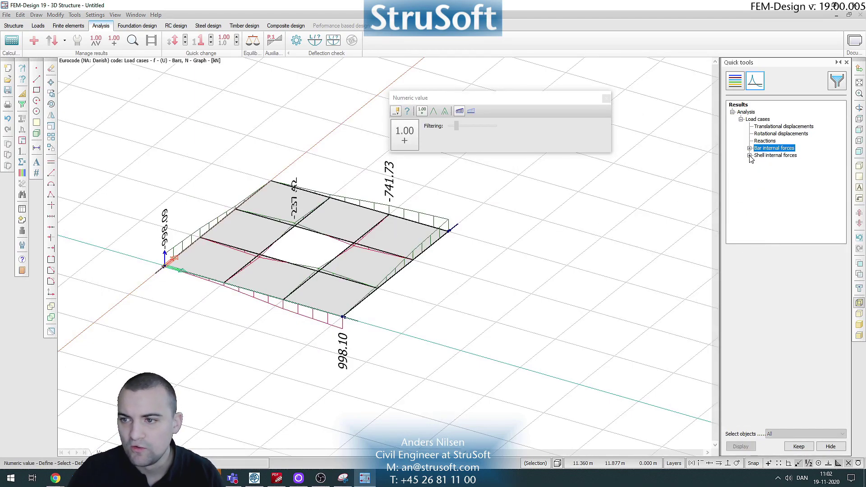
click(749, 156)
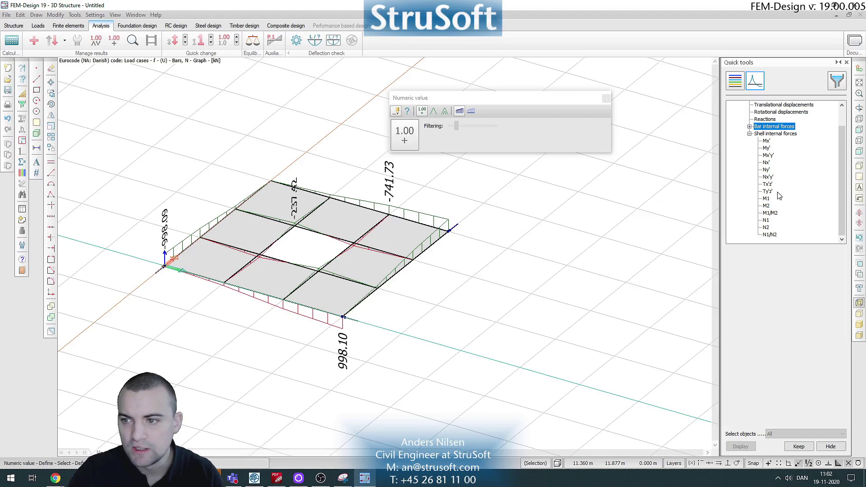
click(768, 178)
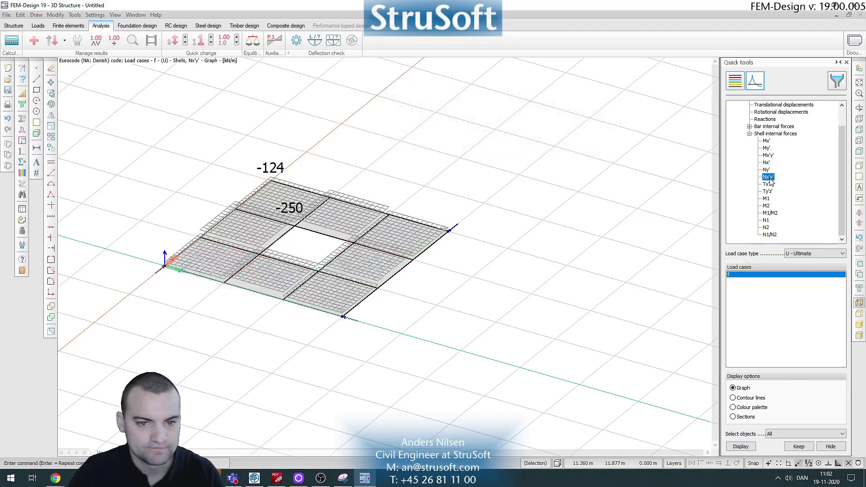
click(744, 408)
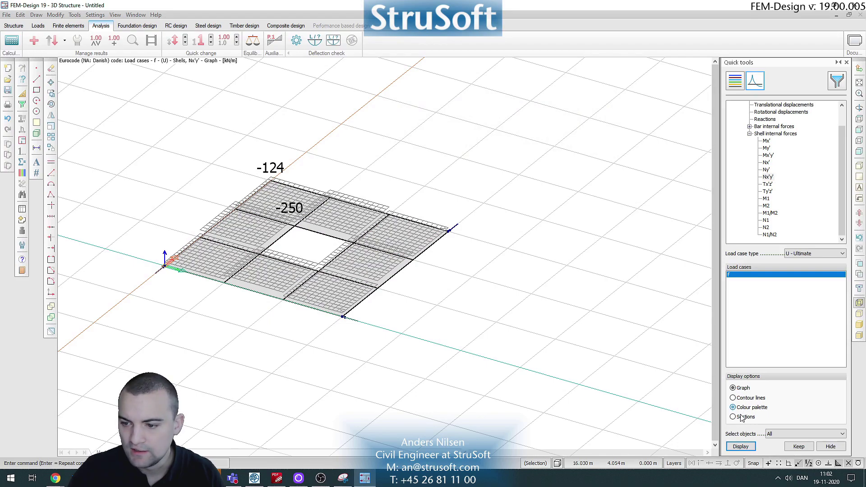
click(741, 446)
scroll(497, 288, up, 3)
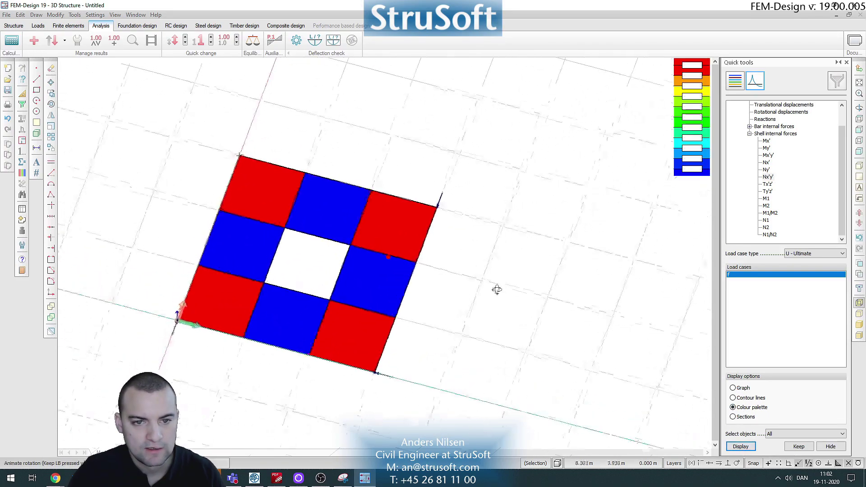
Turn off automatic labels and place Nx'y' values (about -125 or -250) on all eight panels
click(96, 40)
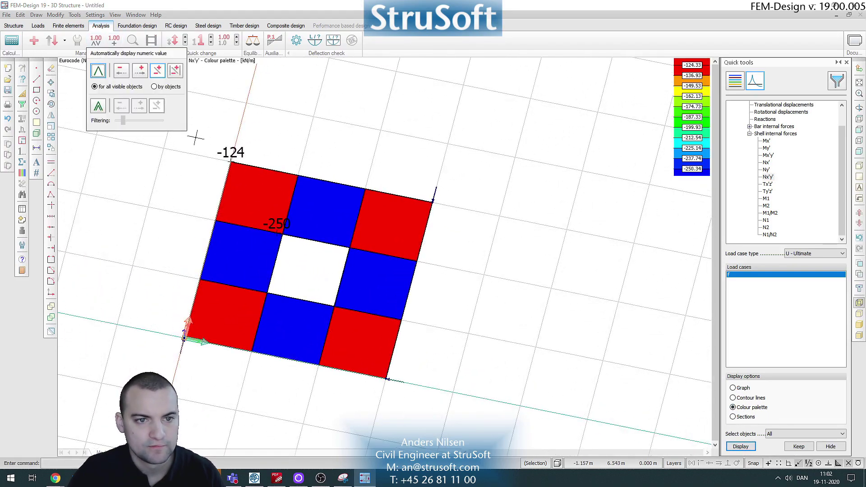
click(100, 72)
click(114, 40)
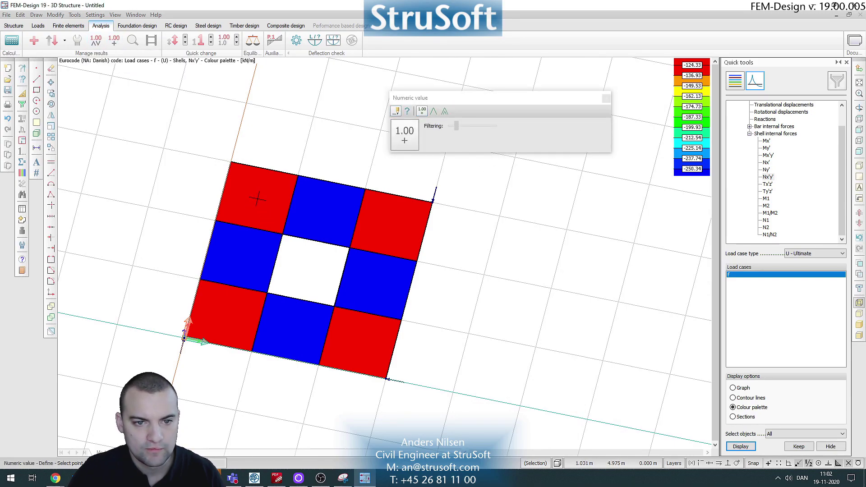
click(258, 198)
click(325, 210)
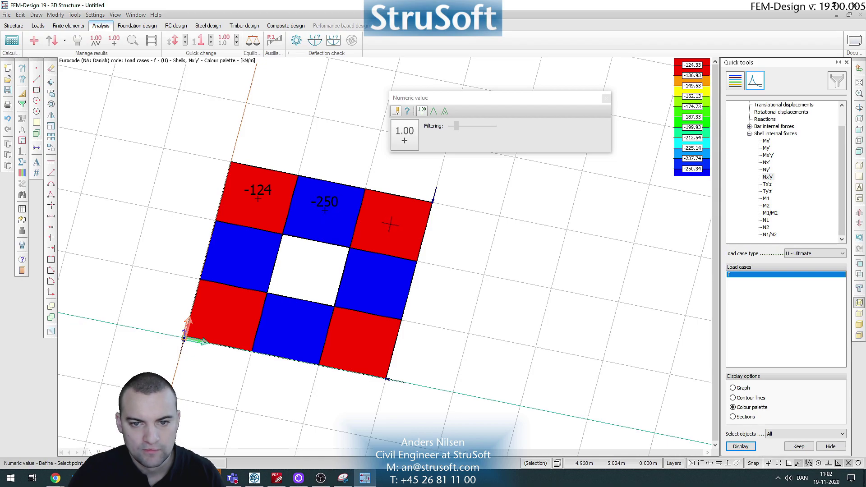
click(391, 224)
click(373, 283)
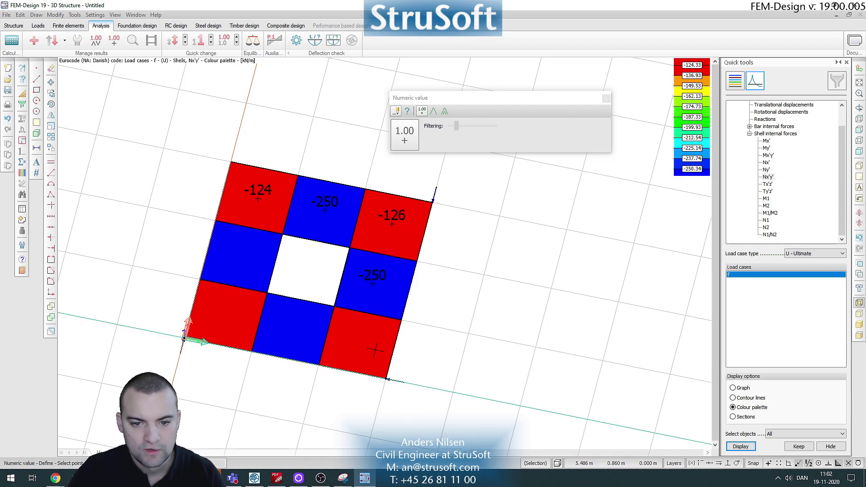
click(359, 341)
click(295, 328)
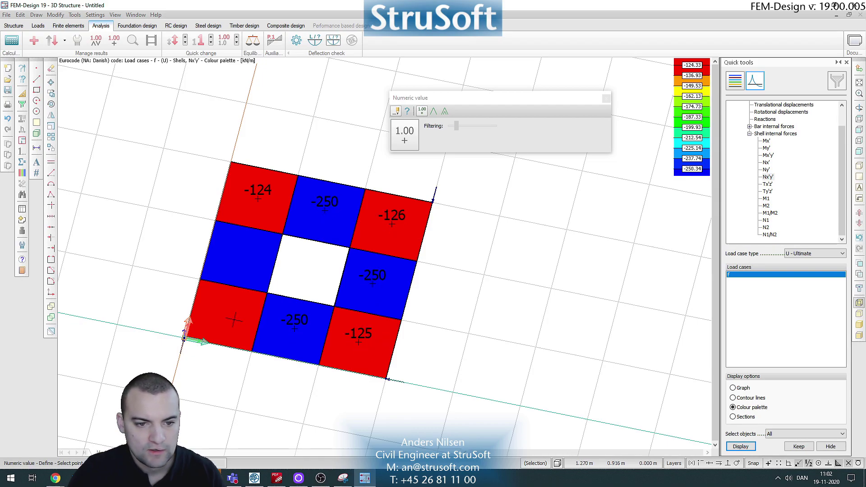
click(229, 312)
click(241, 256)
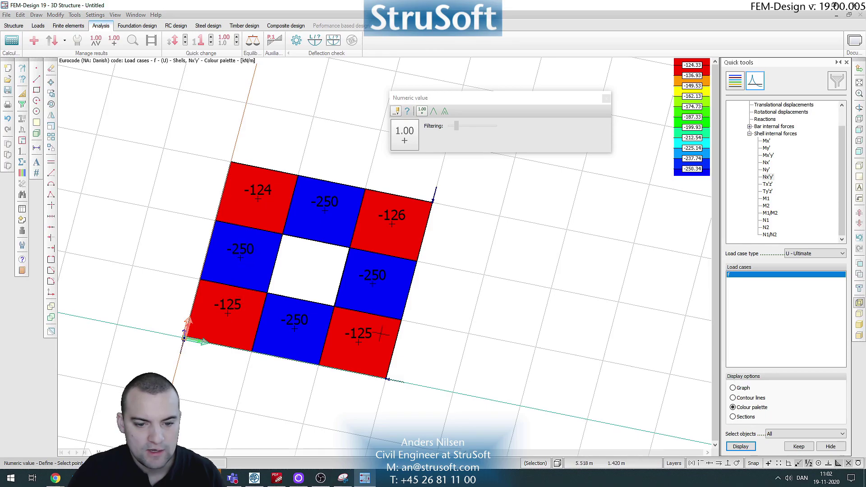
Position the textbook stringer sketch right of the plot, then orbit the colour-plotted panels
click(344, 479)
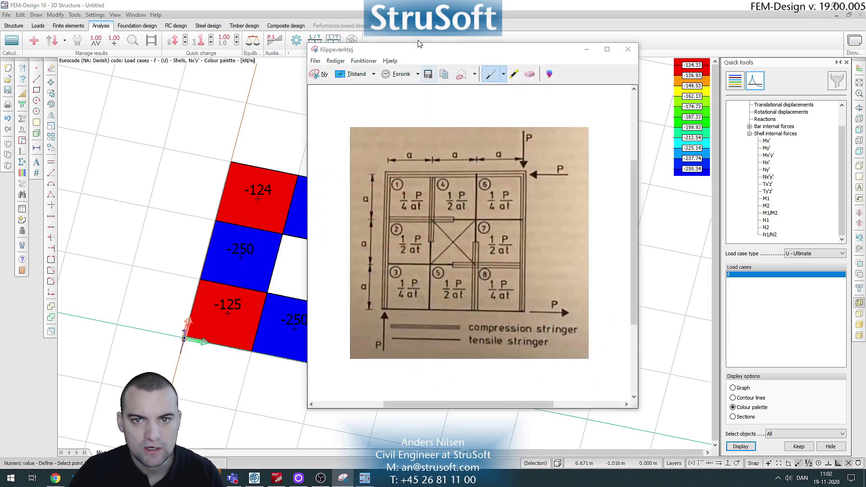
click(344, 479)
click(345, 480)
drag(434, 53, 573, 71)
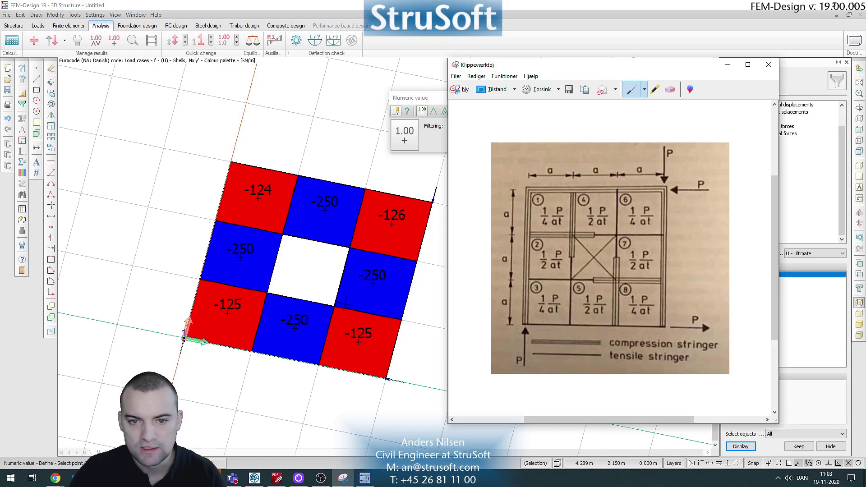
drag(345, 303, 432, 296)
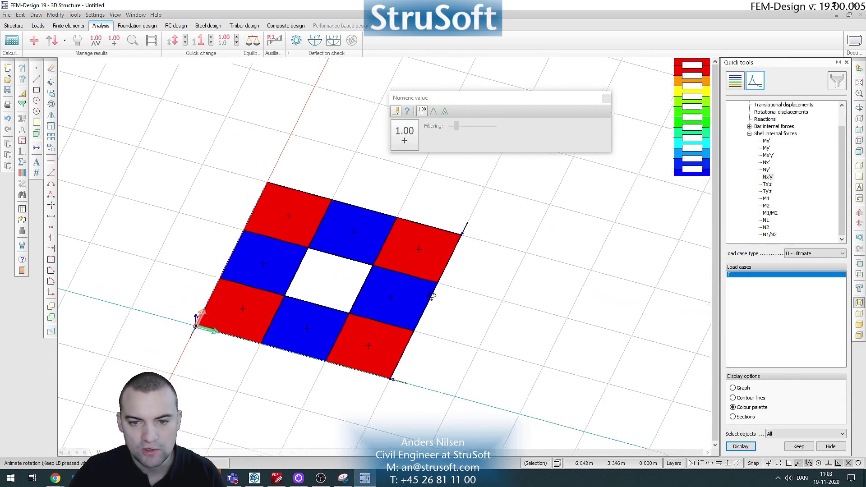
Compare the relabelled -124 to -126 and -250 panel shear flows with the sketch's P/4at and P/2at values
click(348, 482)
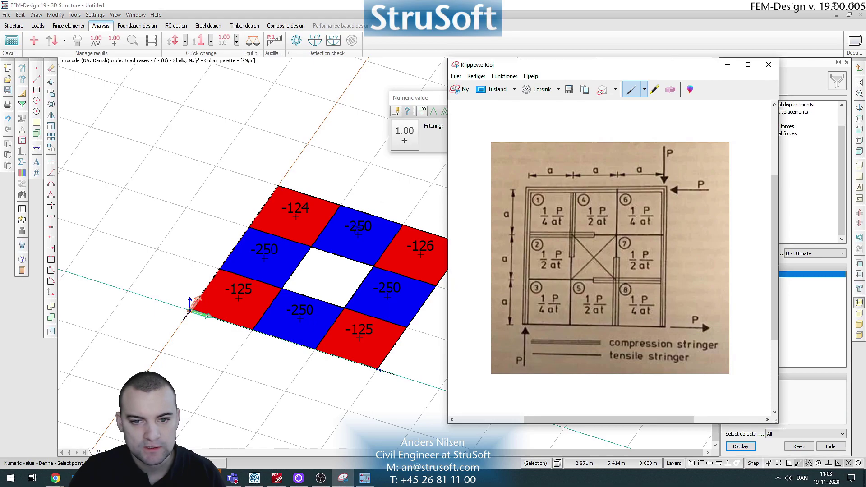
click(203, 261)
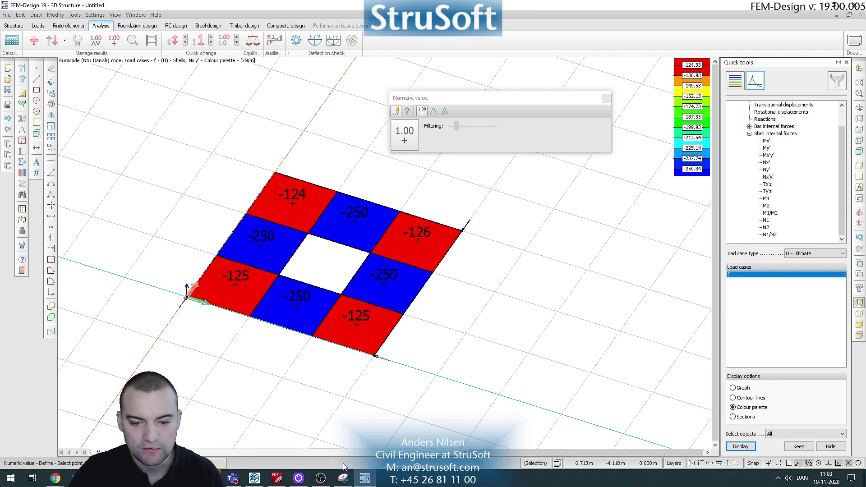
click(346, 480)
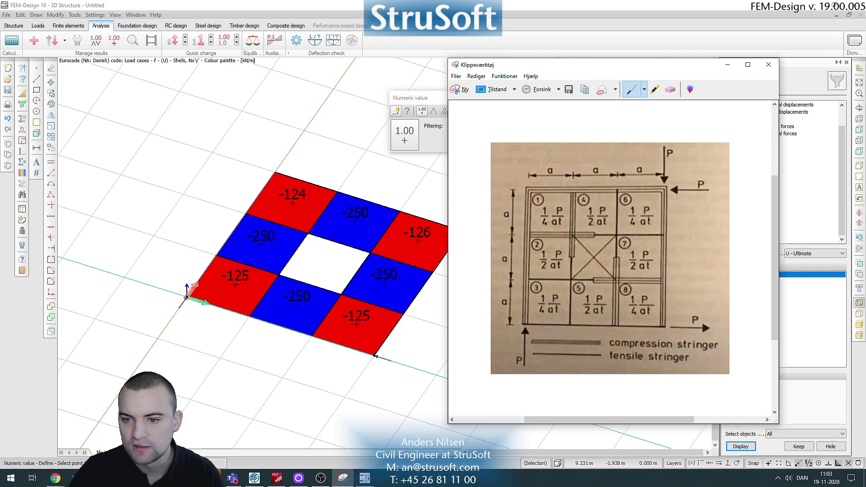